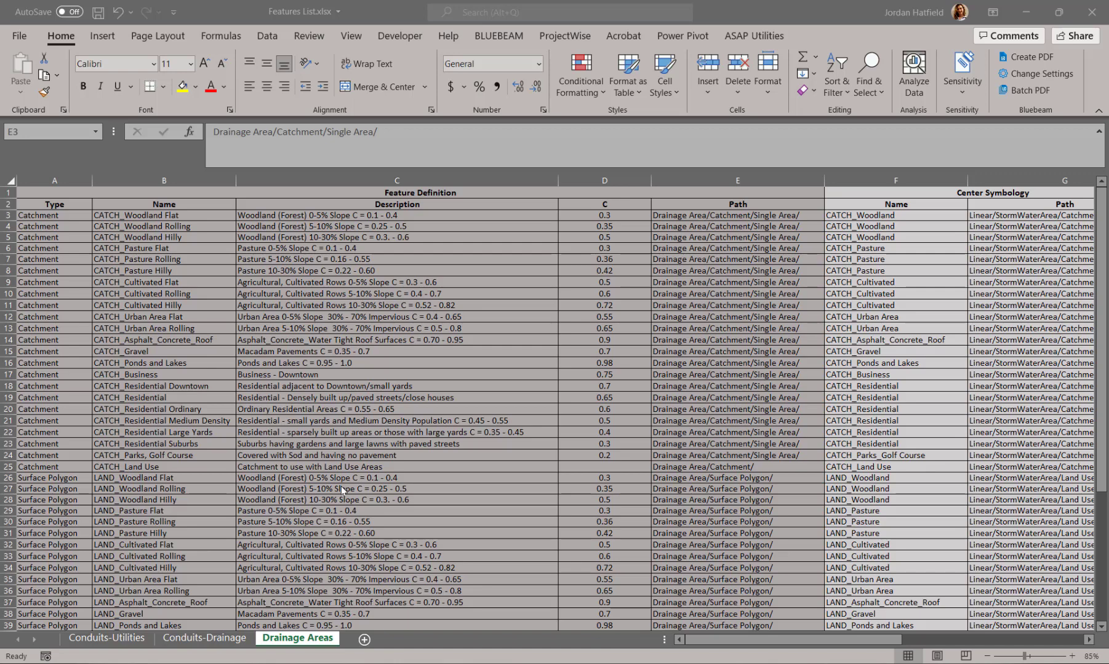
Review the Description, C and Path values of the first catchment feature, CATCH_Woodland Flat, on the Drainage Areas sheet
left_click(418, 213)
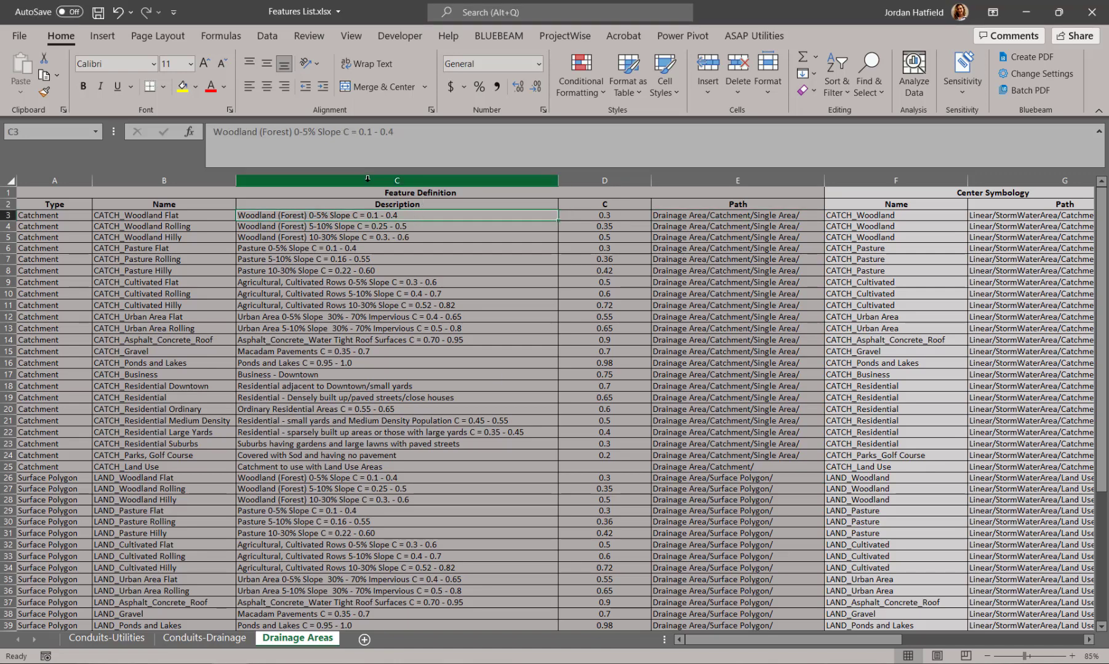
left_click(606, 217)
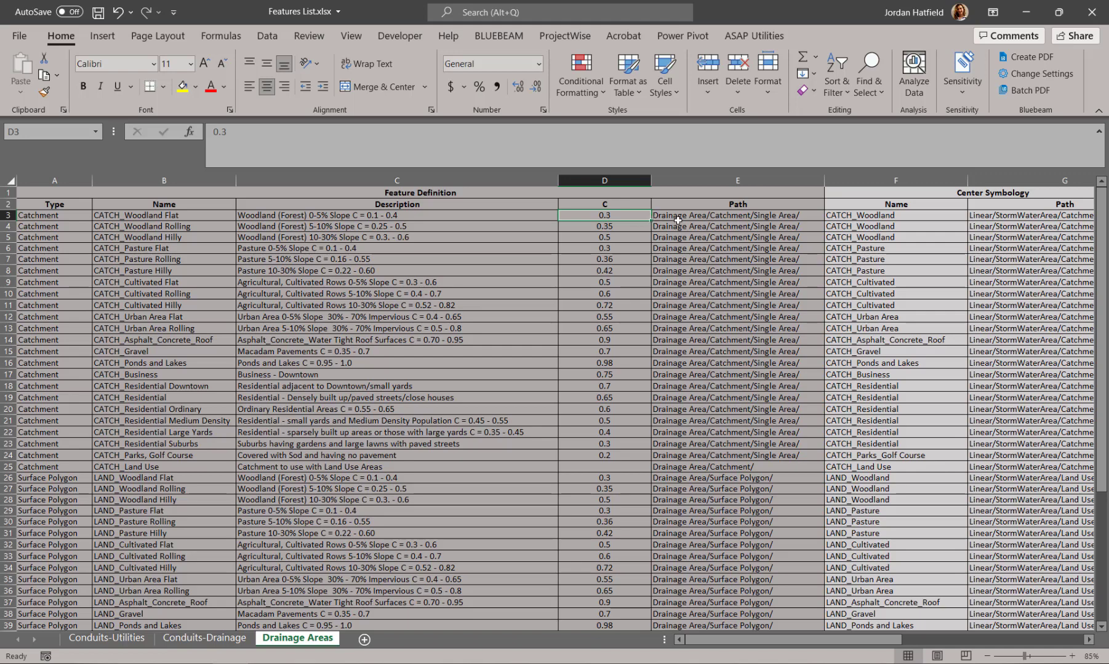
left_click(781, 218)
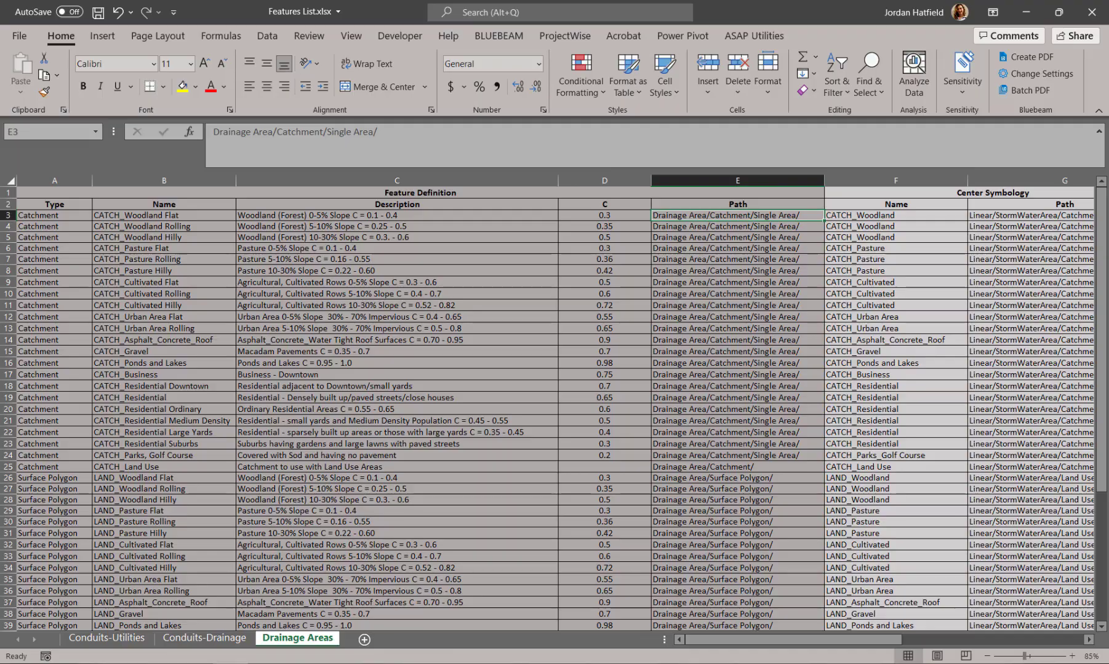
Switch to OpenRoads Designer and examine the Catchment and Single Area feature definitions against the paths in the Features List workbook
left_click(231, 663)
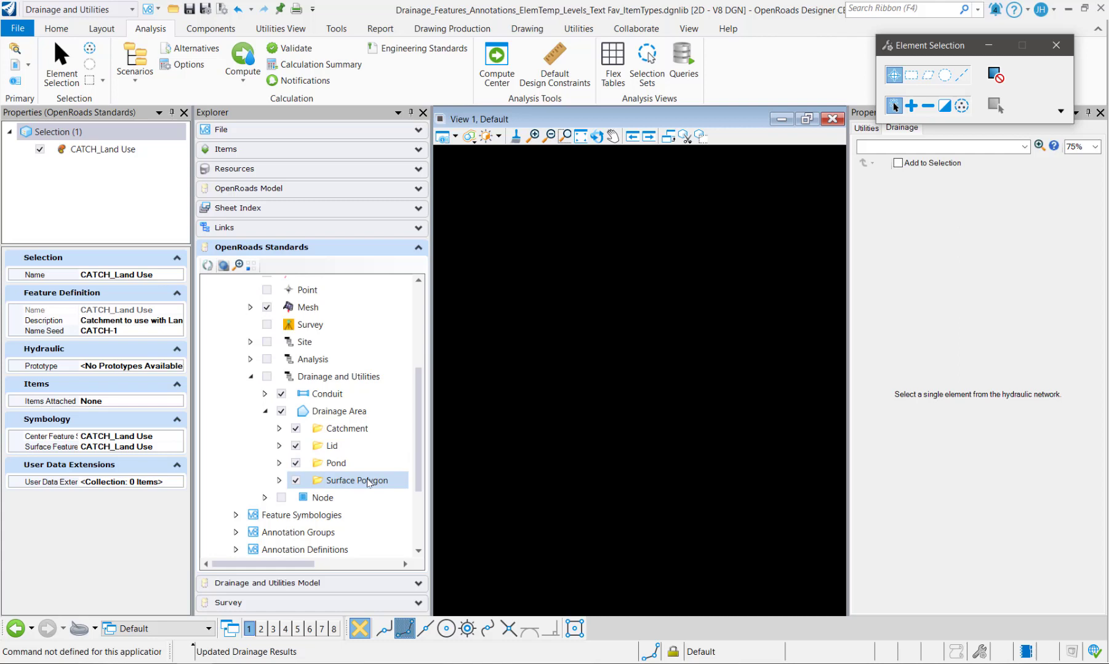
left_click(278, 429)
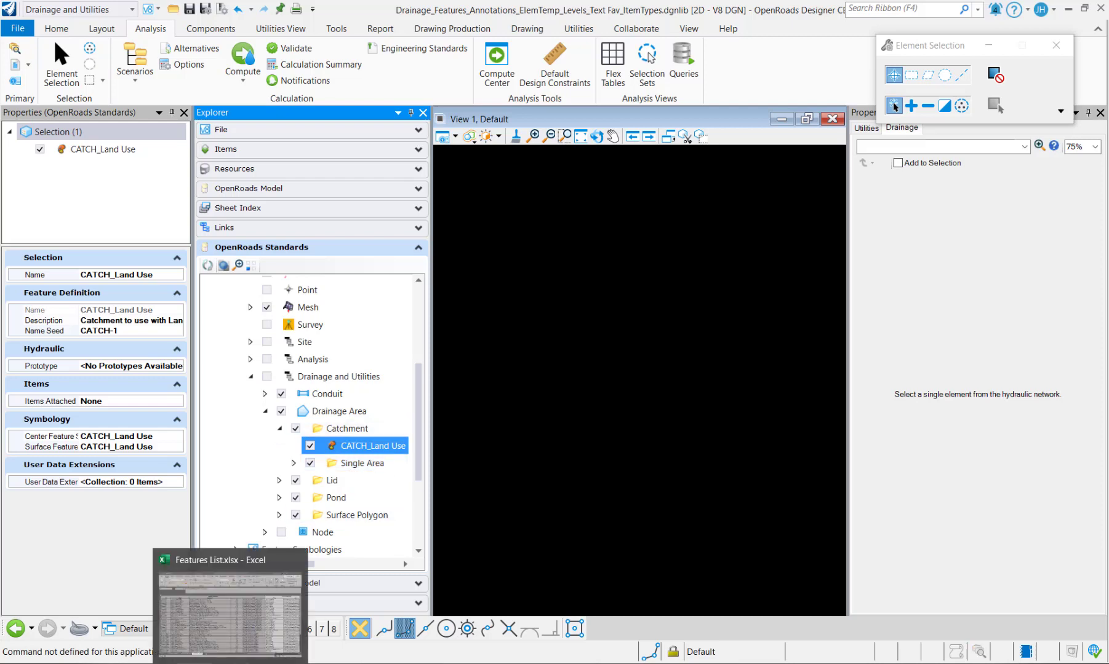
left_click(230, 663)
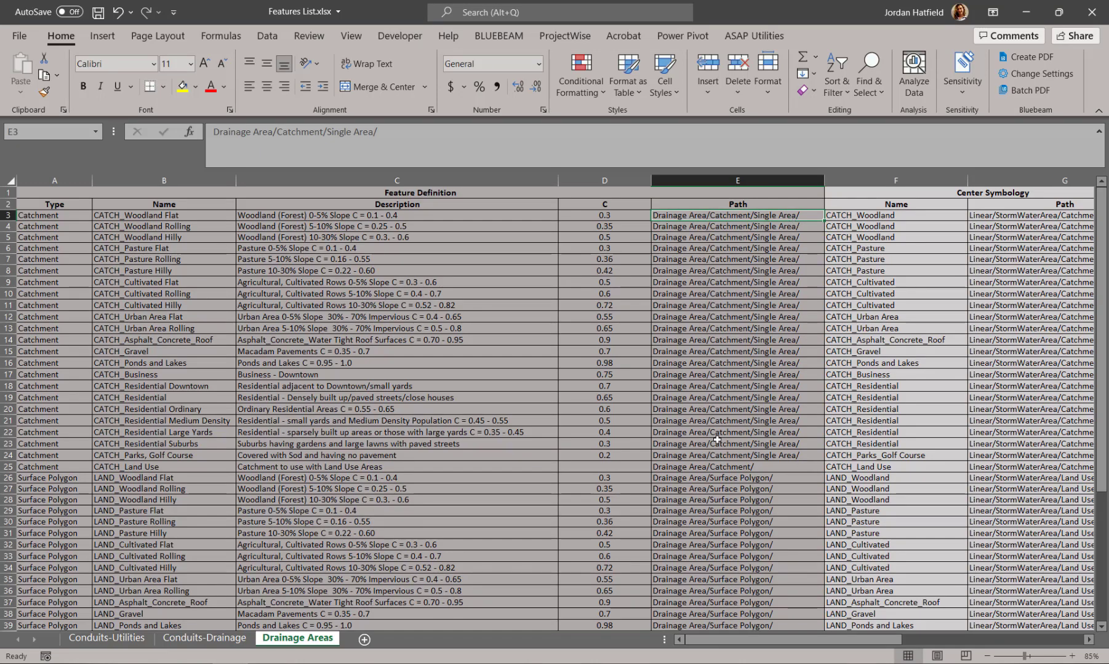
left_click(213, 663)
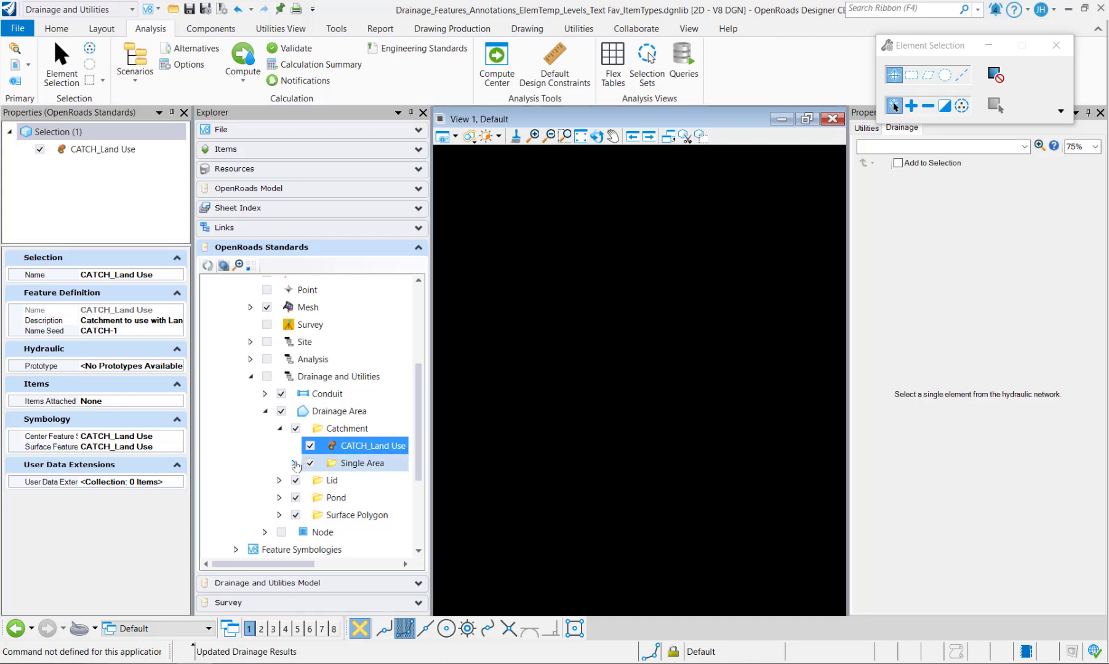
left_click(294, 463)
left_click(292, 464)
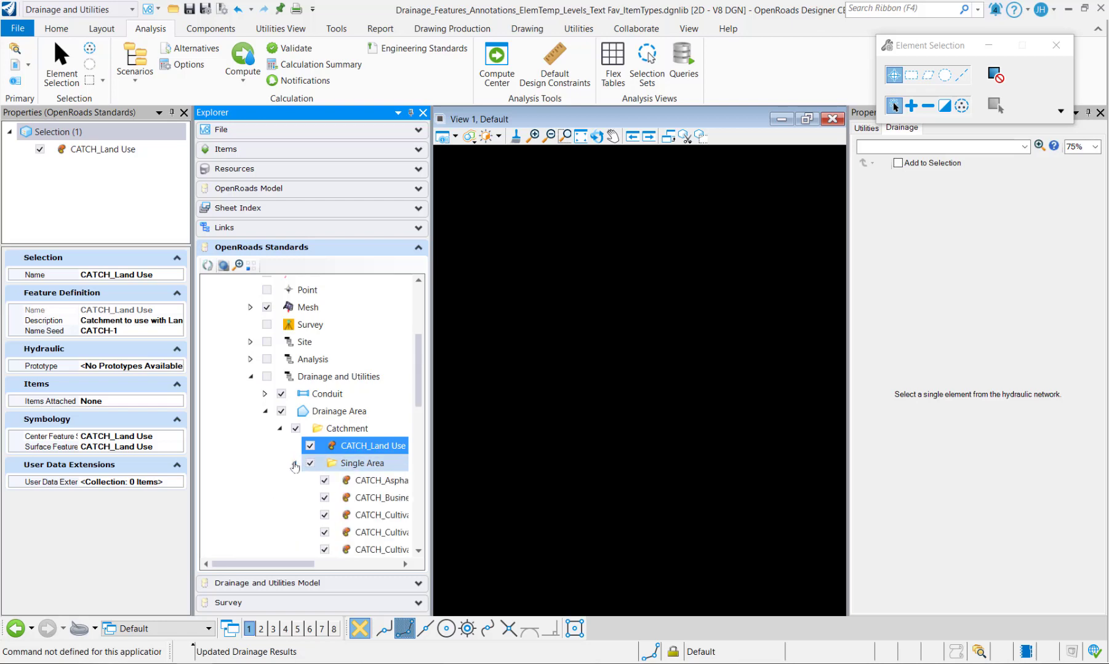
left_click_drag(312, 562, 352, 563)
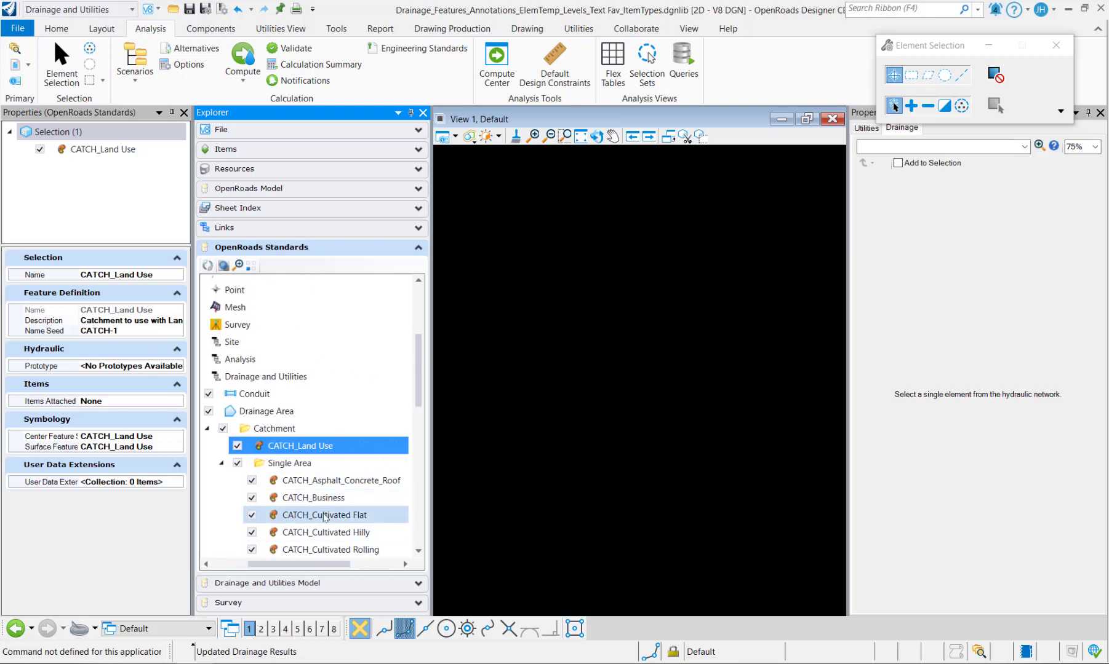
scroll(277, 430, "down", 2)
left_click(219, 359)
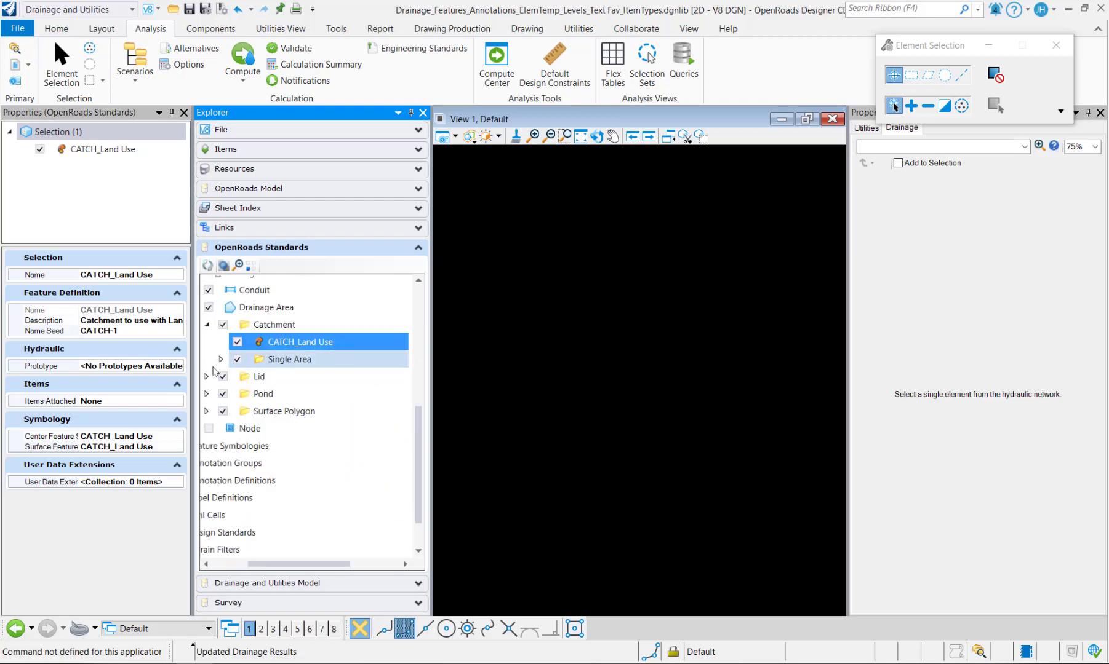
Inspect the feature definitions in the Lid, Pond and Surface Polygon folders under Drainage Area, collapsing each folder again
left_click(208, 377)
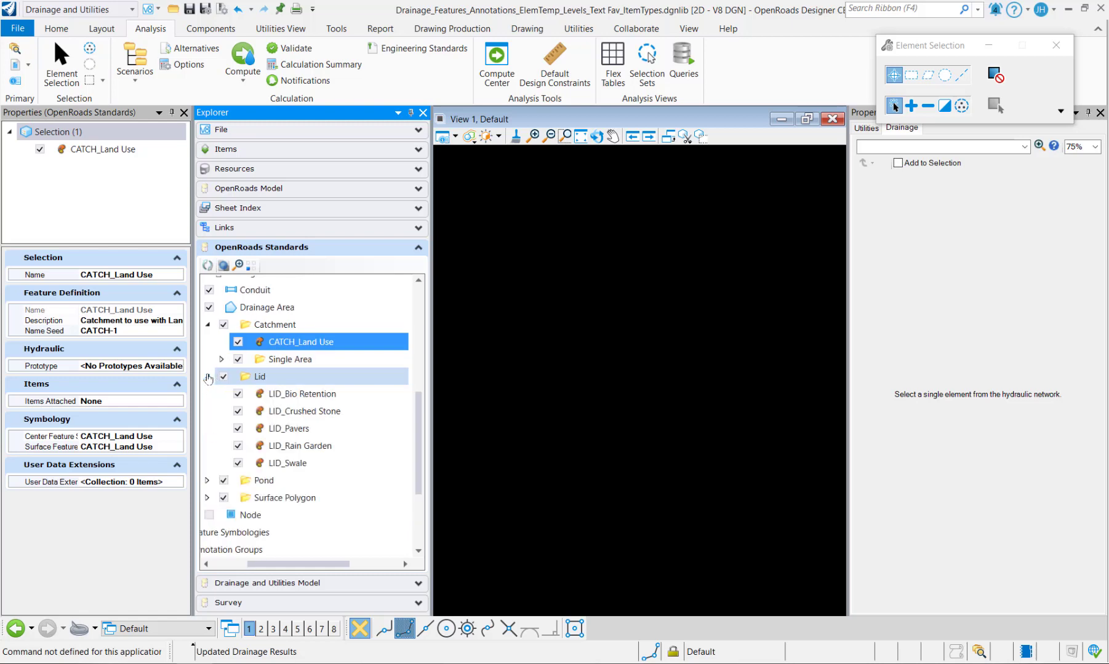
left_click(207, 377)
left_click(207, 394)
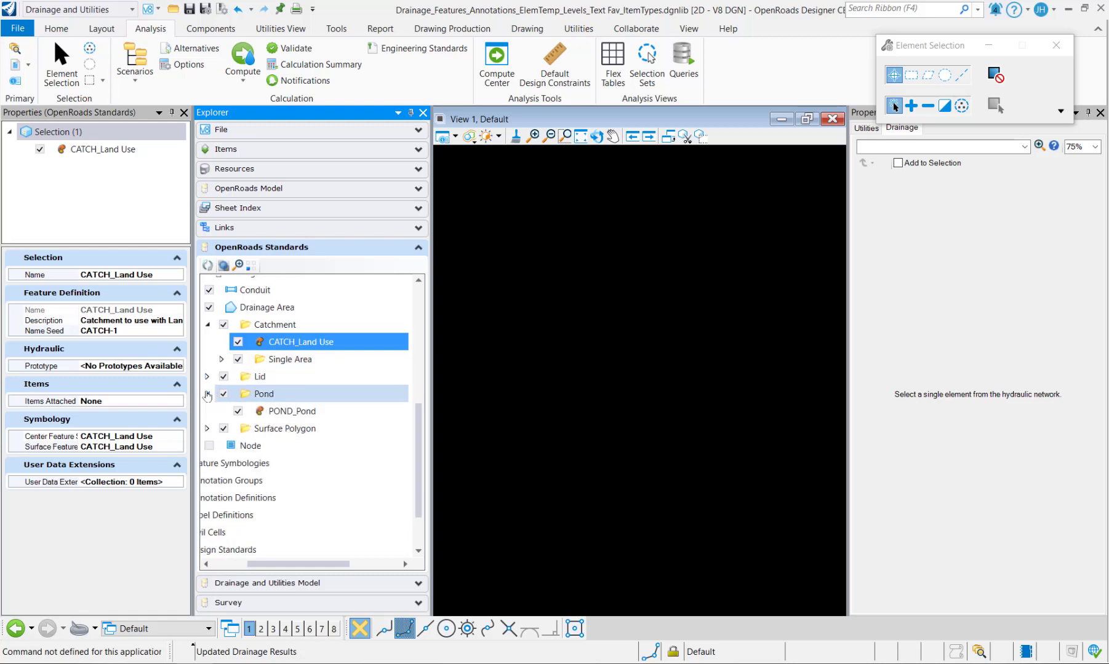
left_click(208, 394)
left_click(207, 411)
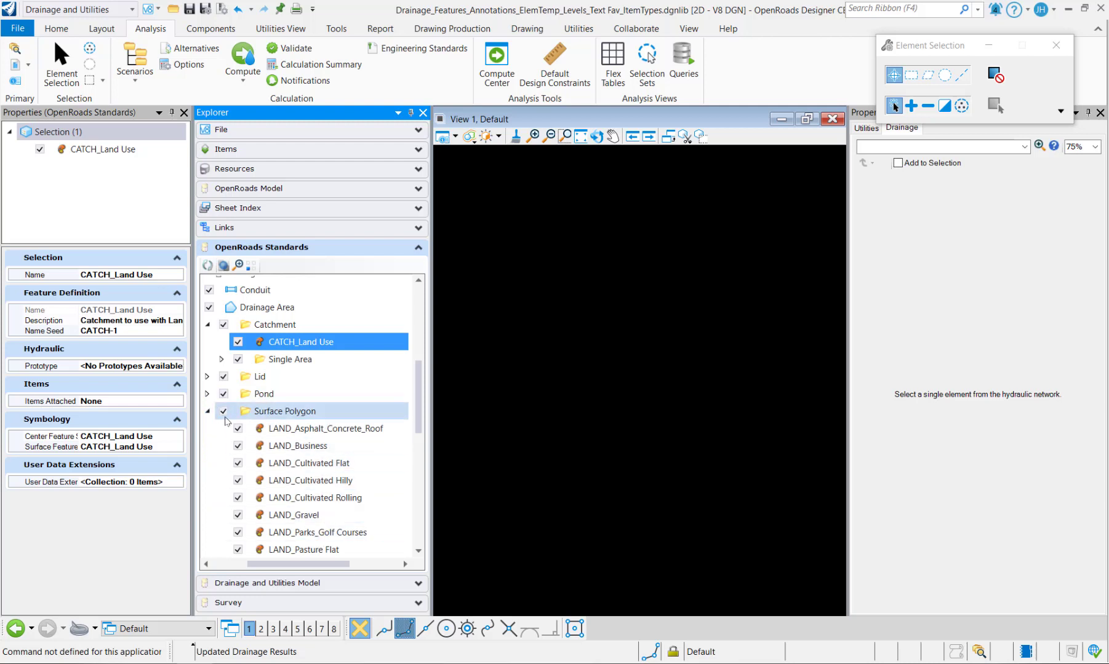
left_click(207, 411)
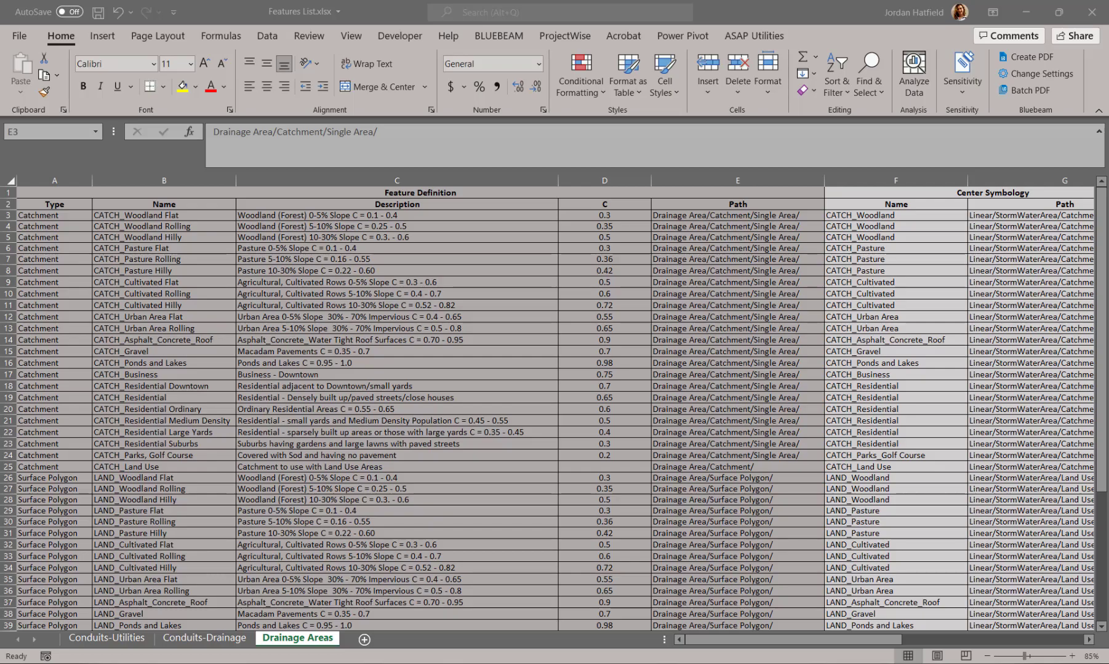
Return to the Features List workbook in Excel and review the Center Symbology, Surface Symbology and Element Template Path columns
left_click(739, 643)
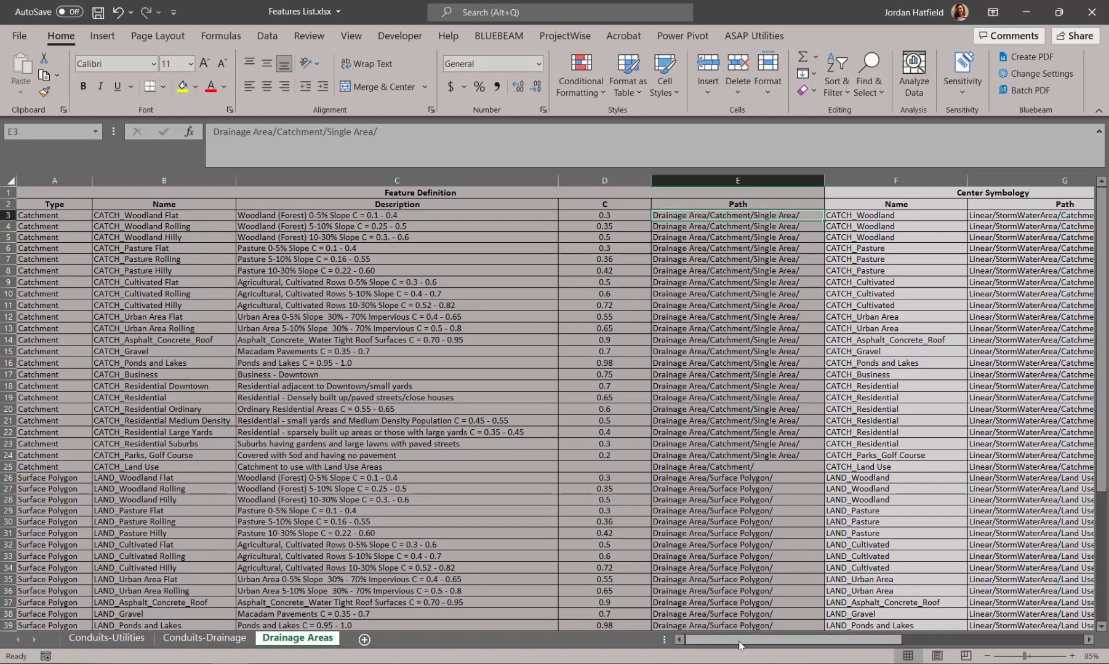
left_click_drag(738, 644, 812, 639)
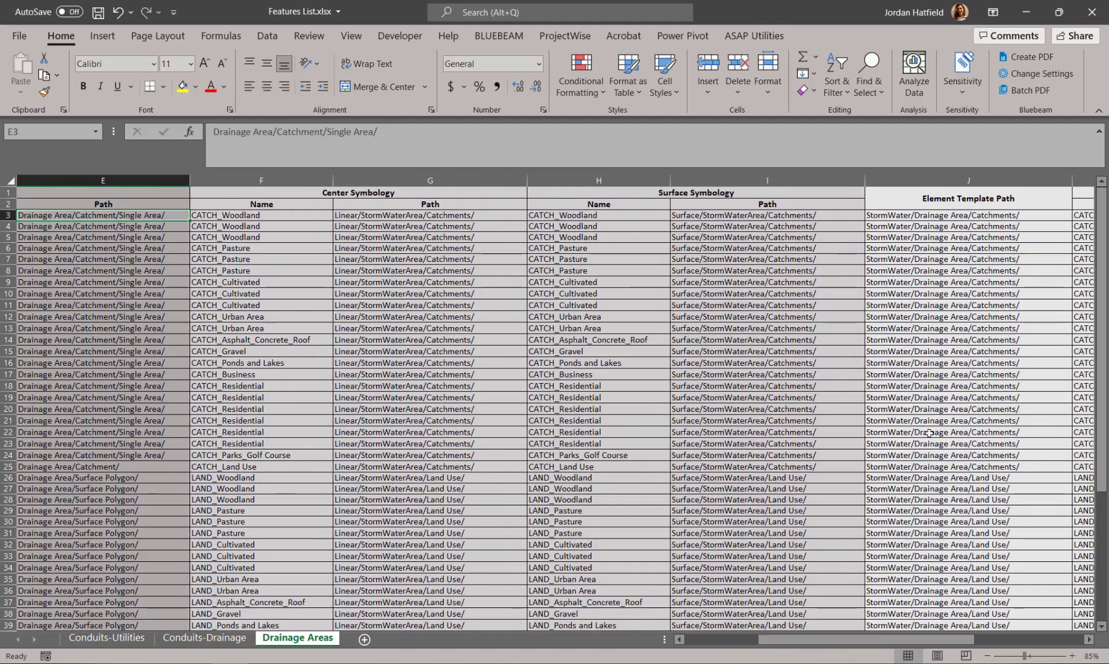
left_click(1027, 386)
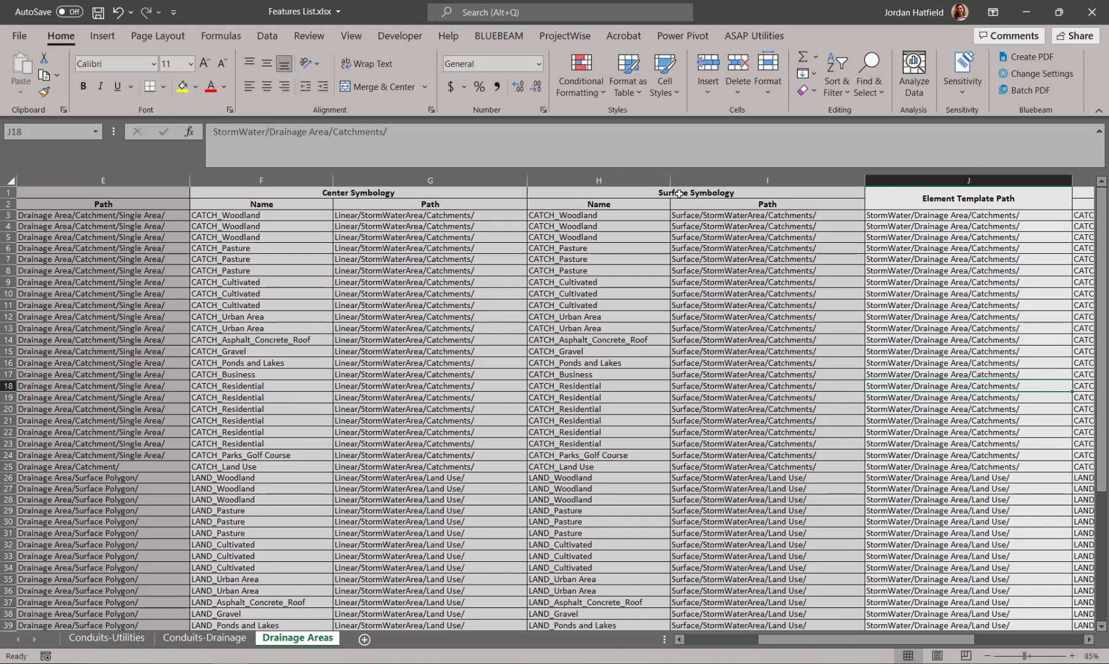
left_click(283, 214)
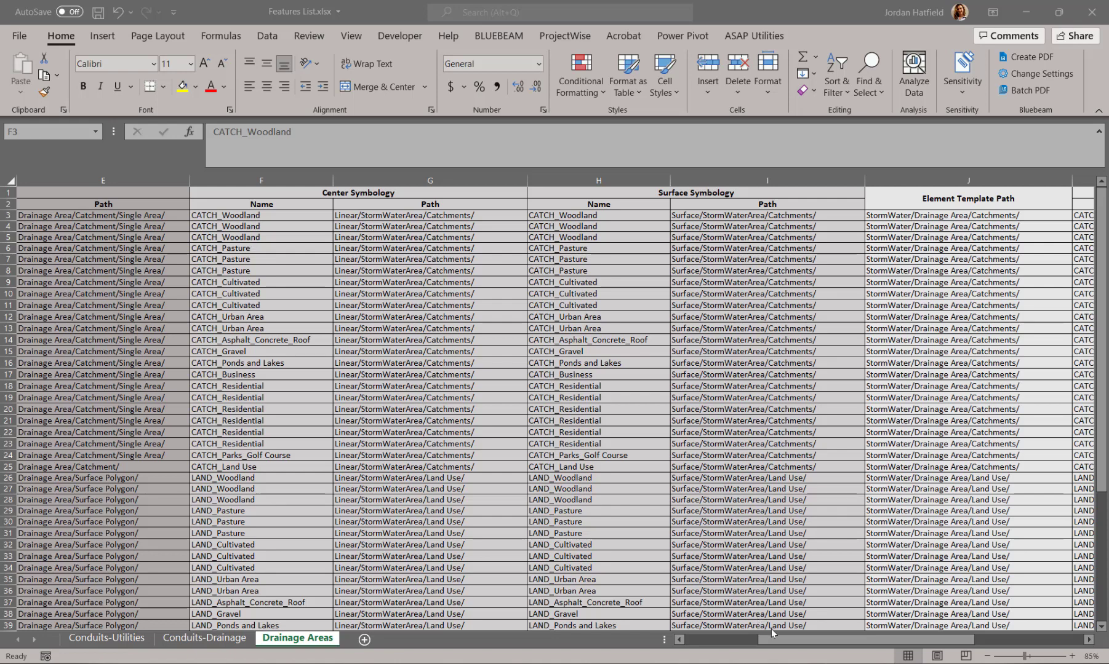
Compare the feature definition names with their Center Symbology names, highlighting the three CATCH_Cultivated entries
left_click(792, 644)
left_click_drag(792, 644, 738, 644)
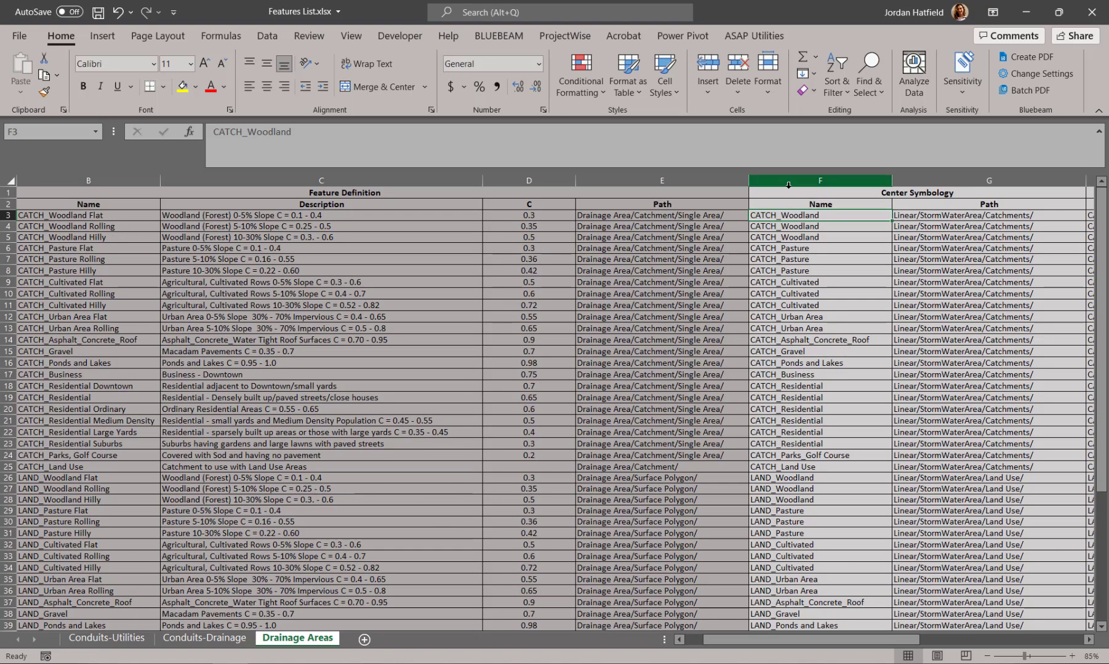
left_click_drag(812, 217, 822, 306)
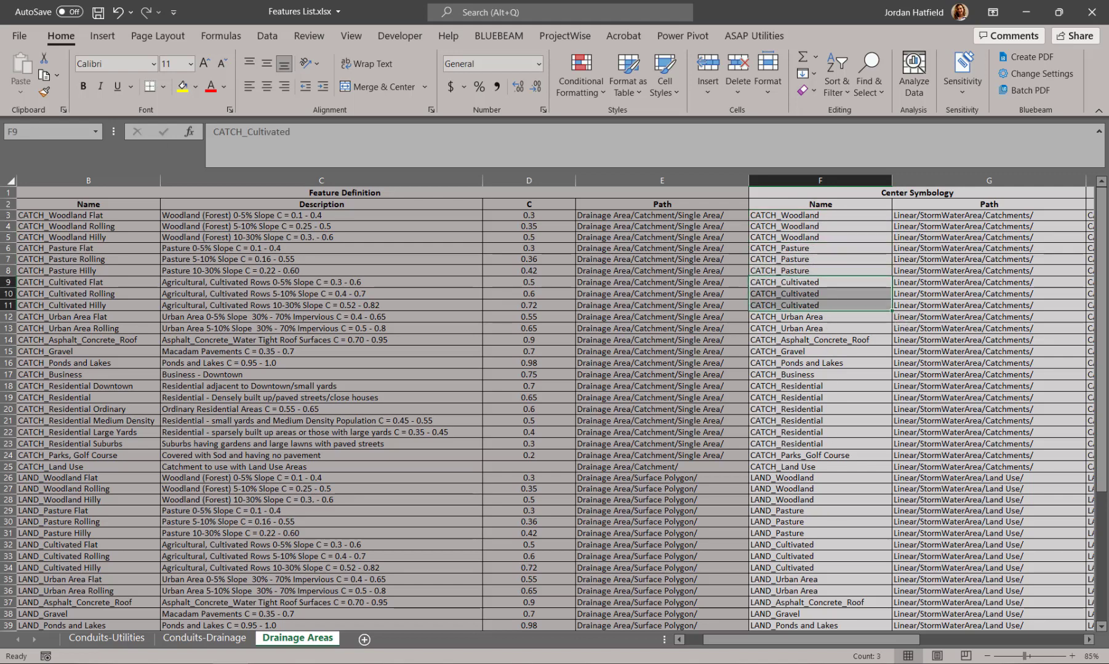
key("alt+Tab")
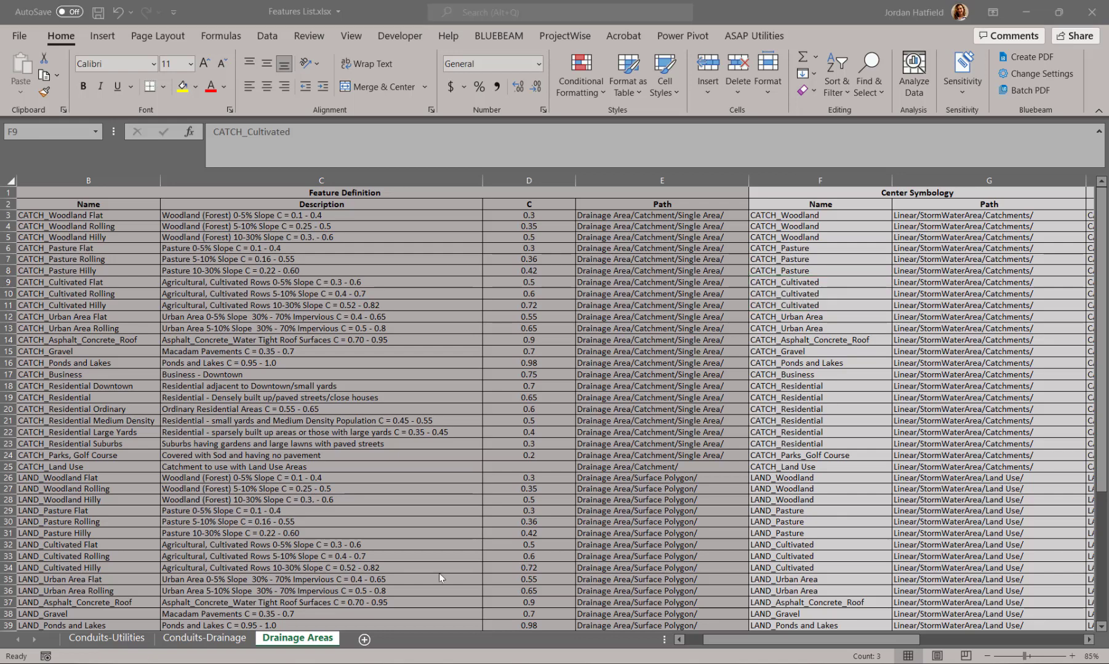
Review the Surface Symbology columns and the Element Template Path entry in row 11
left_click(773, 640)
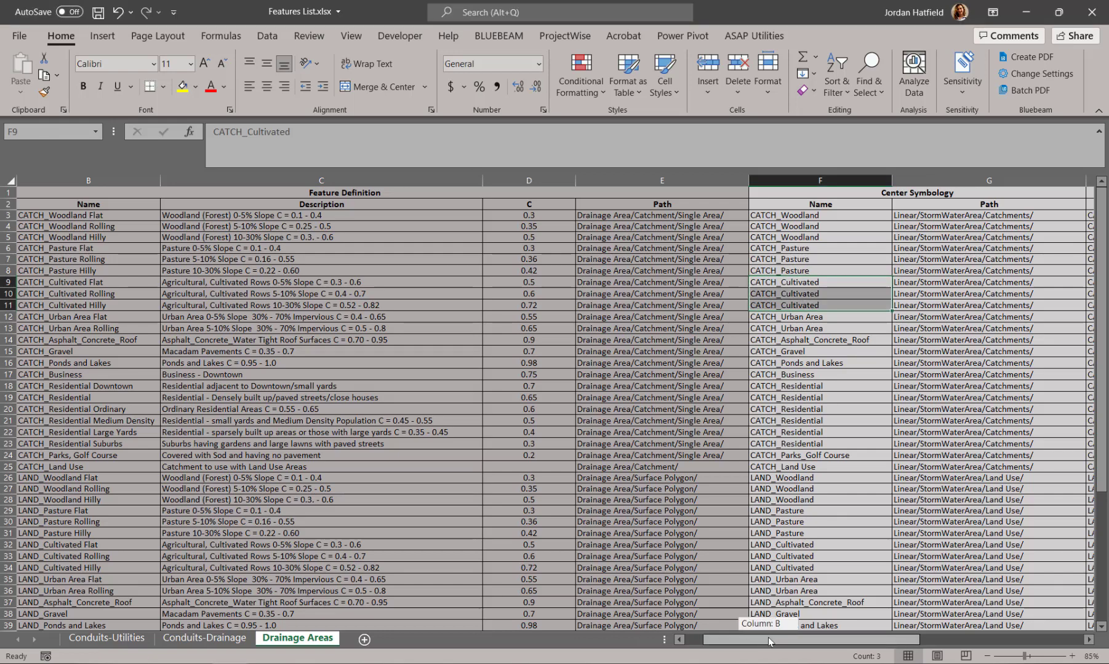
left_click_drag(767, 637, 841, 635)
left_click(705, 304)
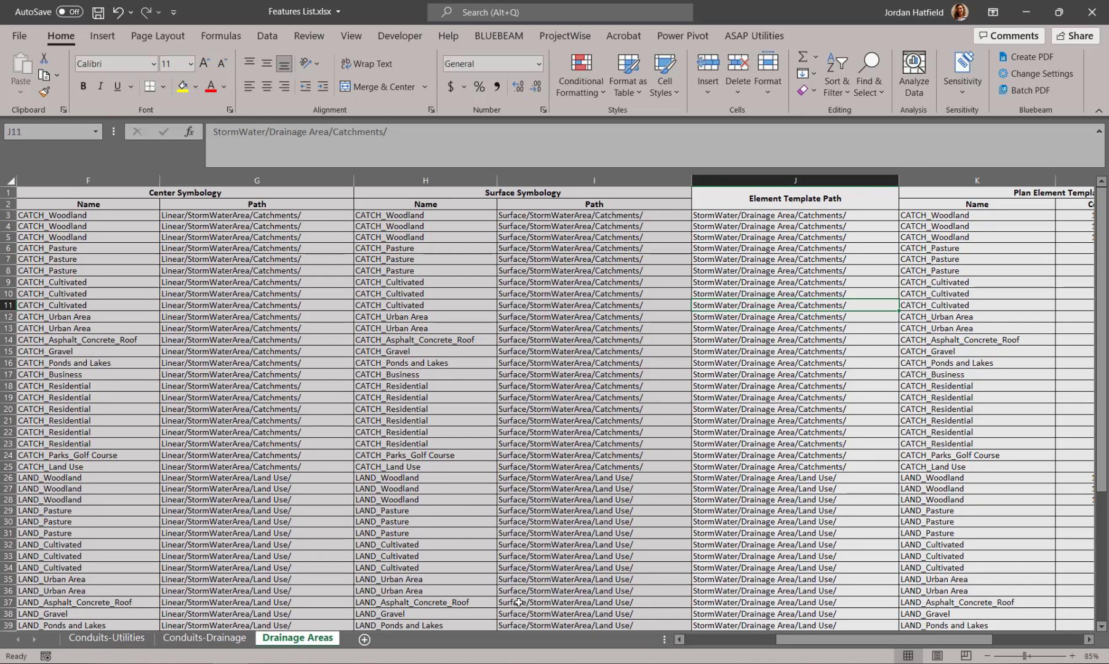
Switch to OpenRoads Designer and expand the Linear and Surface groups under Feature Symbologies to view their StormWaterArea folders
left_click(195, 609)
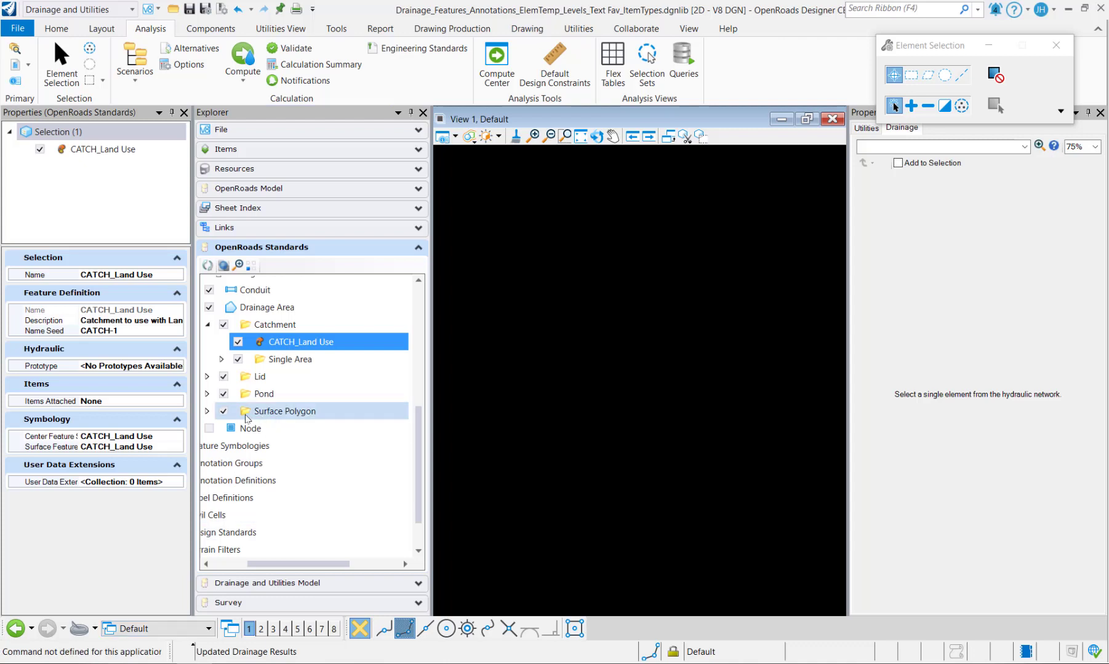
left_click_drag(331, 565, 280, 572)
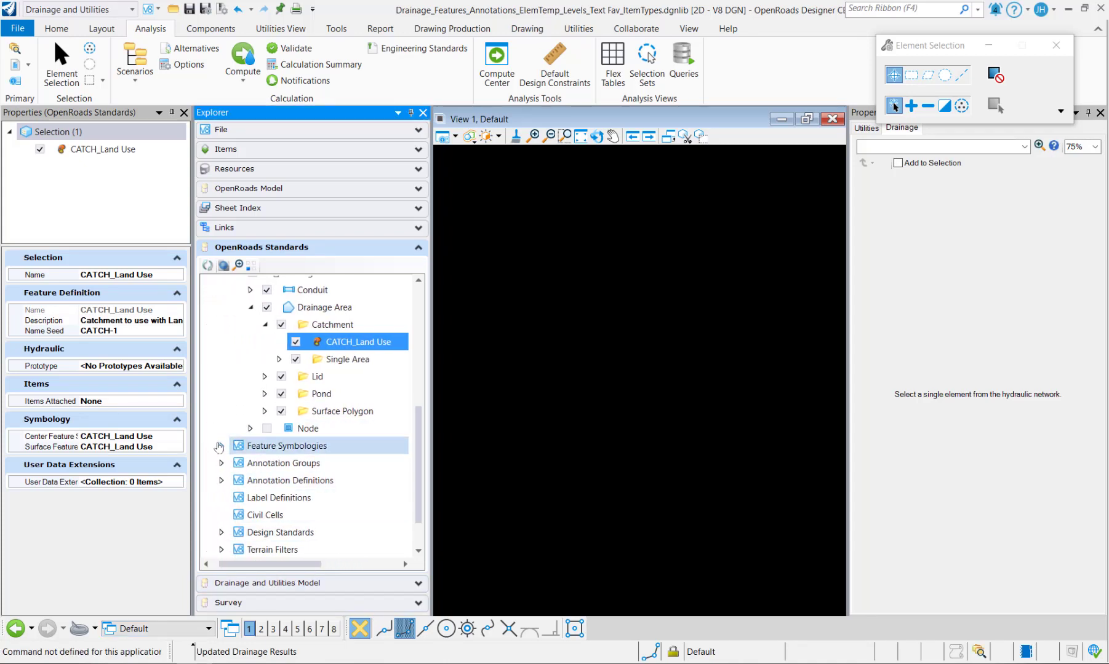
left_click(222, 445)
left_click(235, 463)
scroll(233, 464, "down", 1)
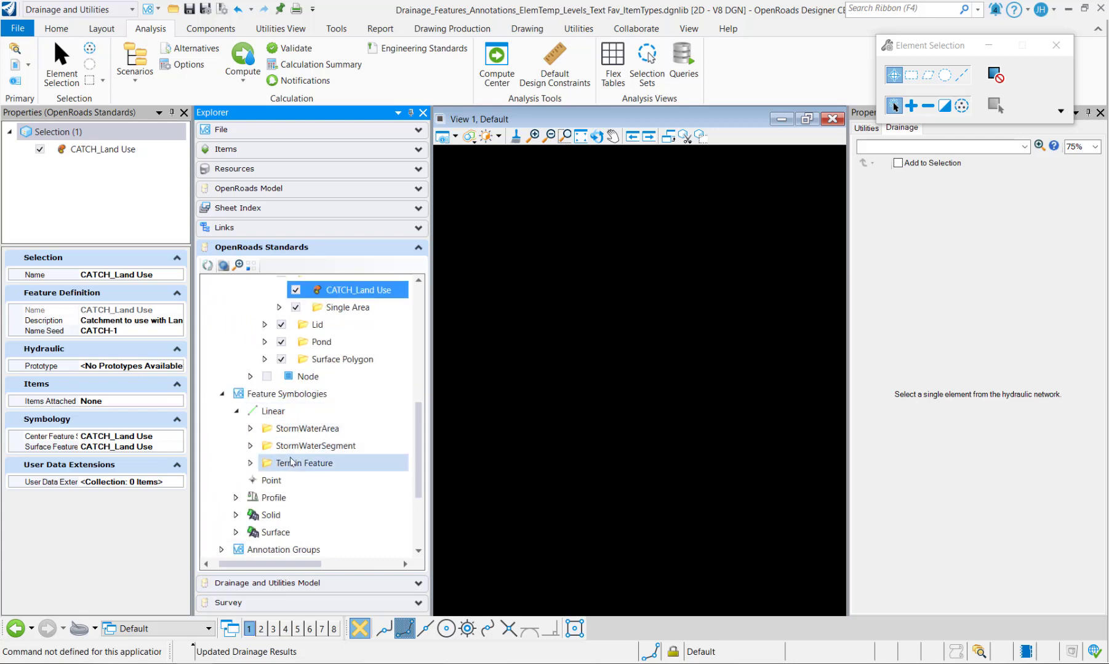
left_click(235, 532)
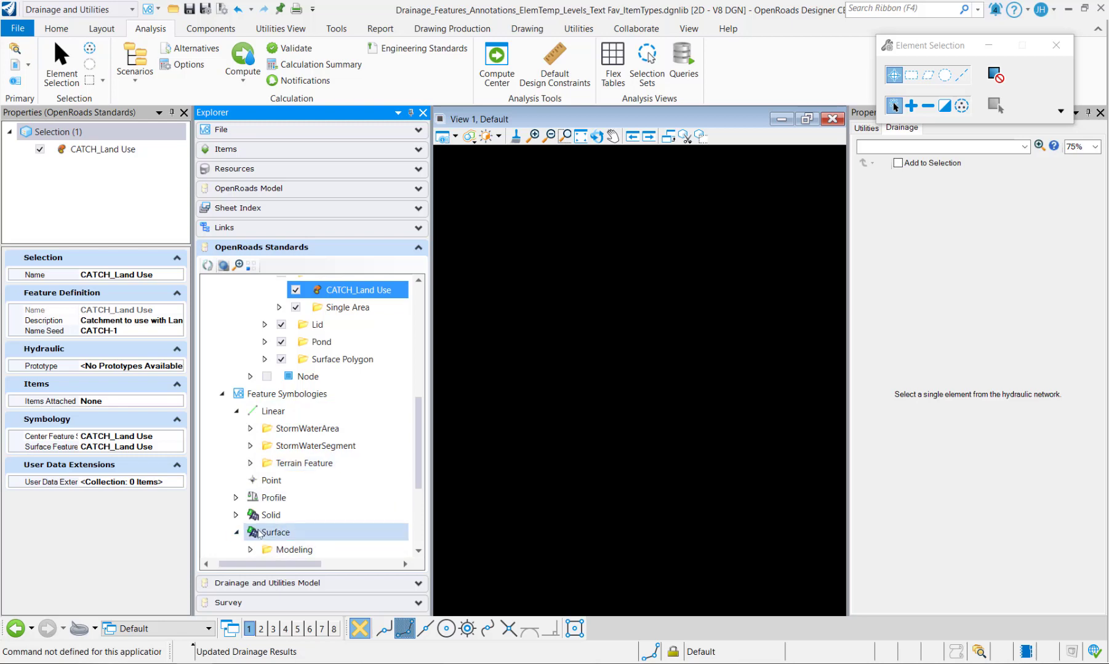
scroll(239, 532, "down", 1)
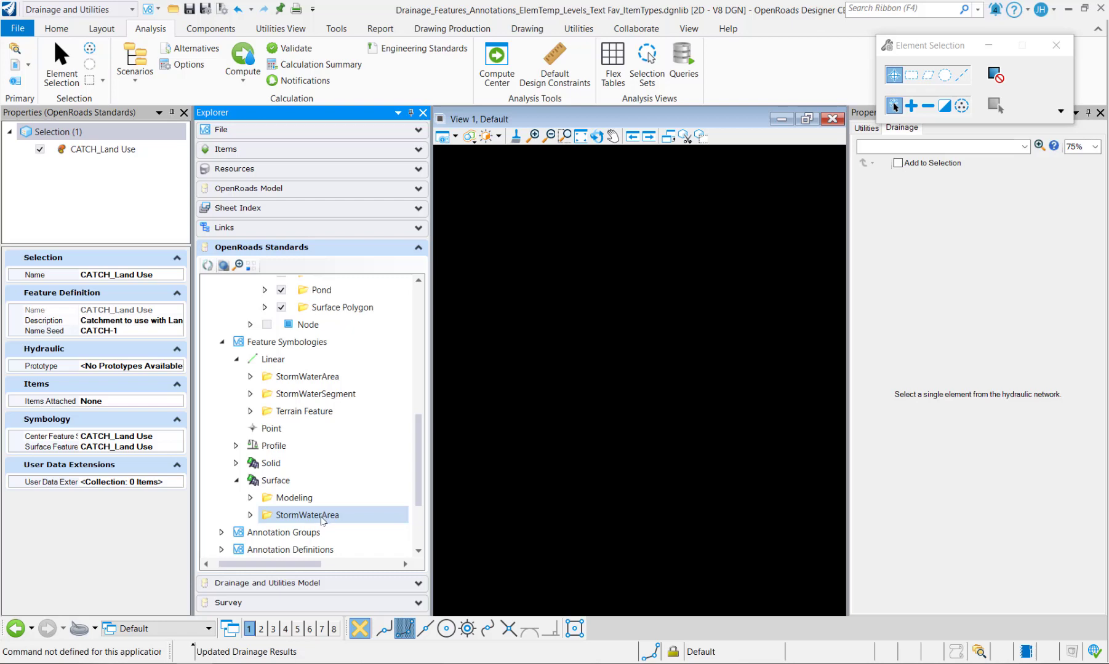
Examine the Catchments, Land Uses, LIDs and Ponds symbologies in the StormWaterArea folder under Linear
left_click(250, 377)
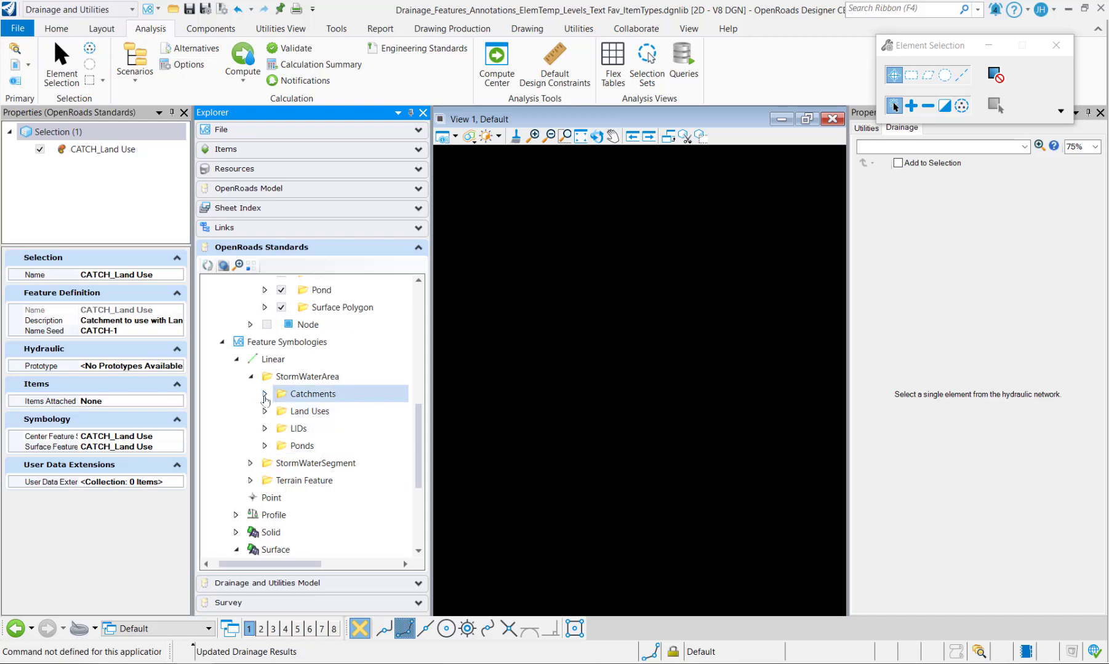
left_click(265, 395)
left_click(265, 395)
left_click(265, 412)
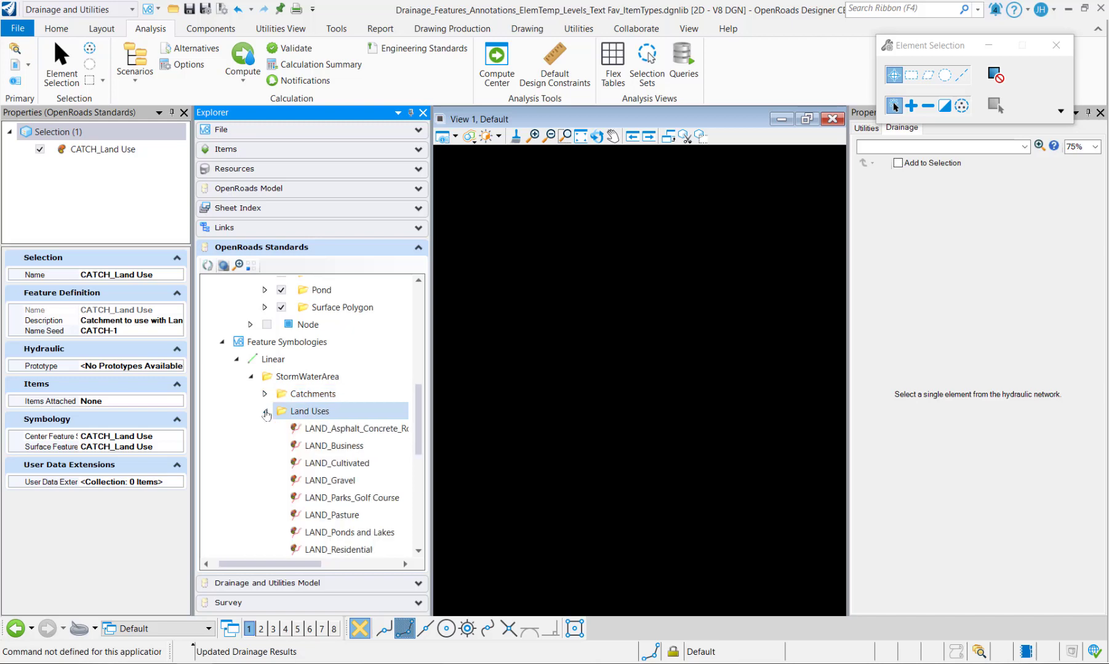
left_click(265, 413)
left_click(265, 428)
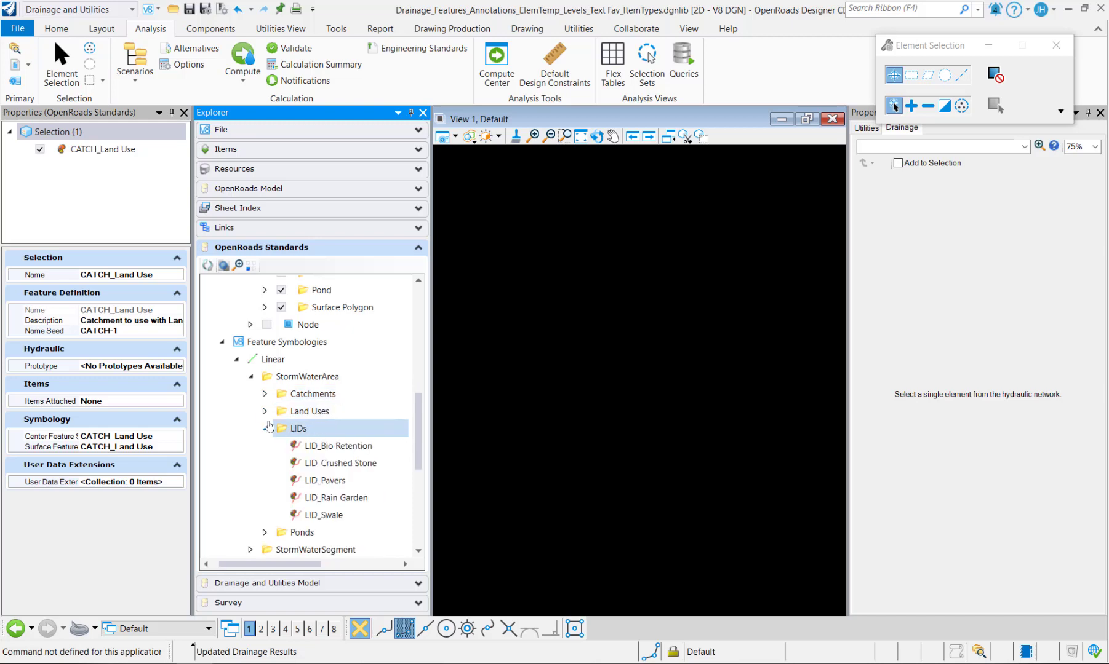
left_click(265, 429)
left_click(265, 446)
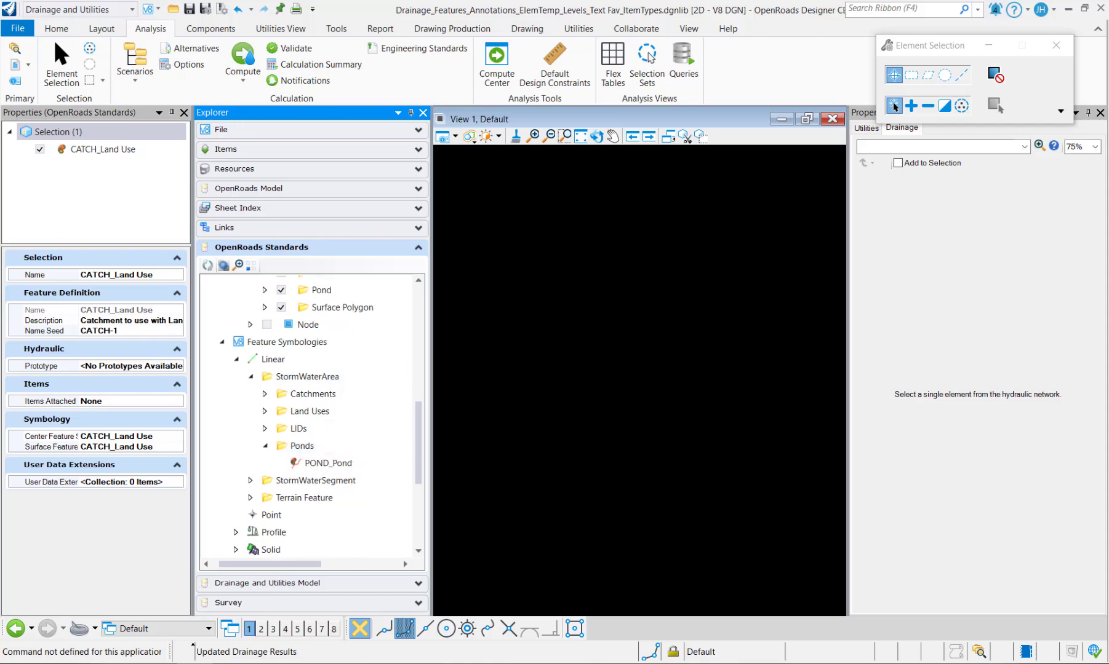
Review the Plan and 3D Element Template columns in the Excel features list, then return to OpenRoads Designer
left_click(195, 663)
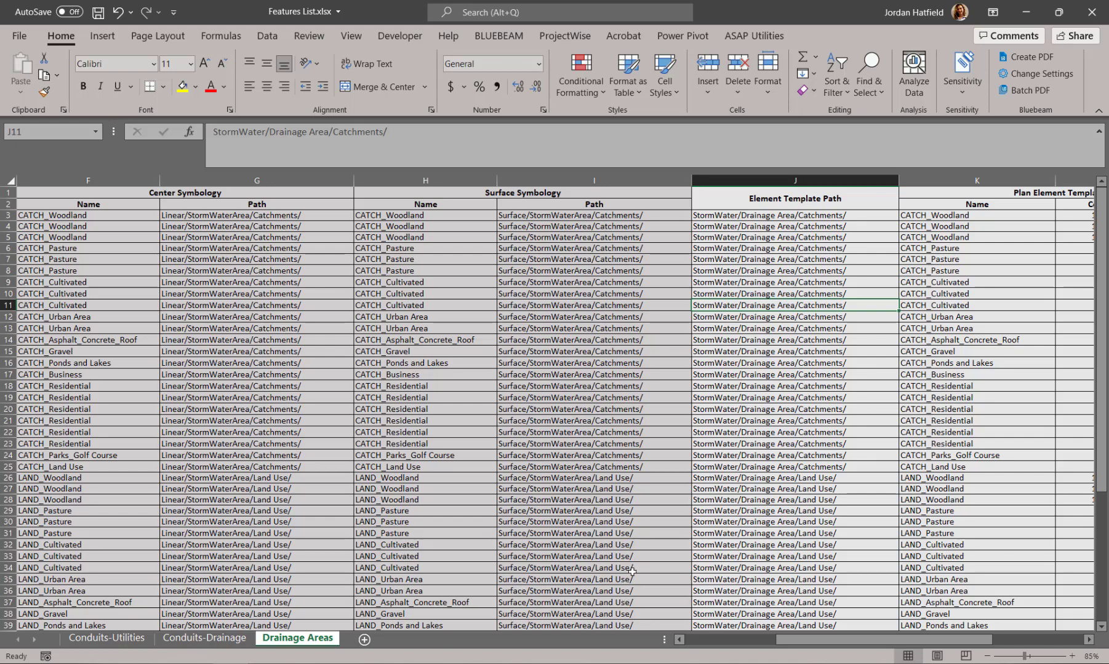
left_click_drag(858, 647, 896, 646)
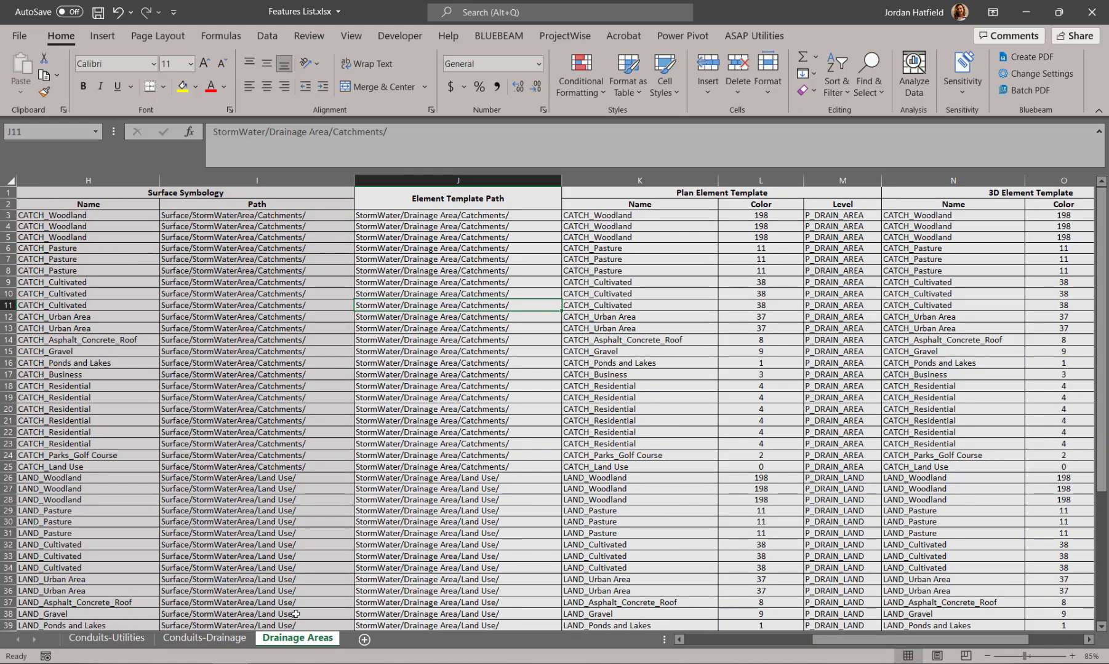
key("alt+Tab")
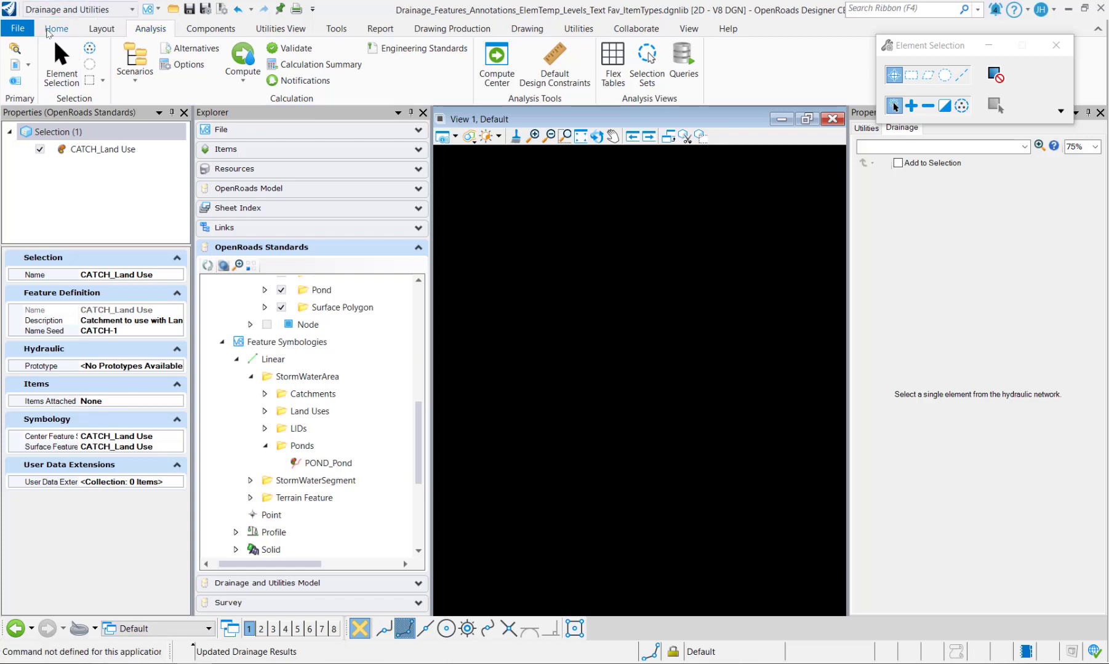
Open the Element Templates manager and expand the drainage library's StormWater folder down to the contents of Drainage Area
left_click(56, 28)
left_click(88, 60)
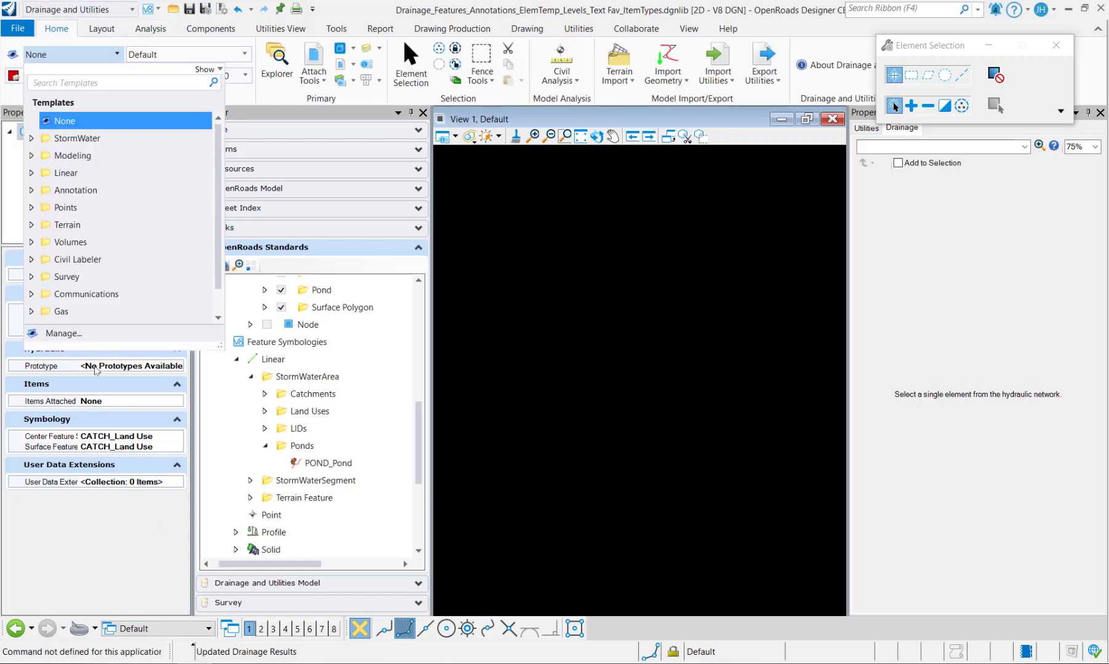
left_click(80, 340)
left_click(72, 161)
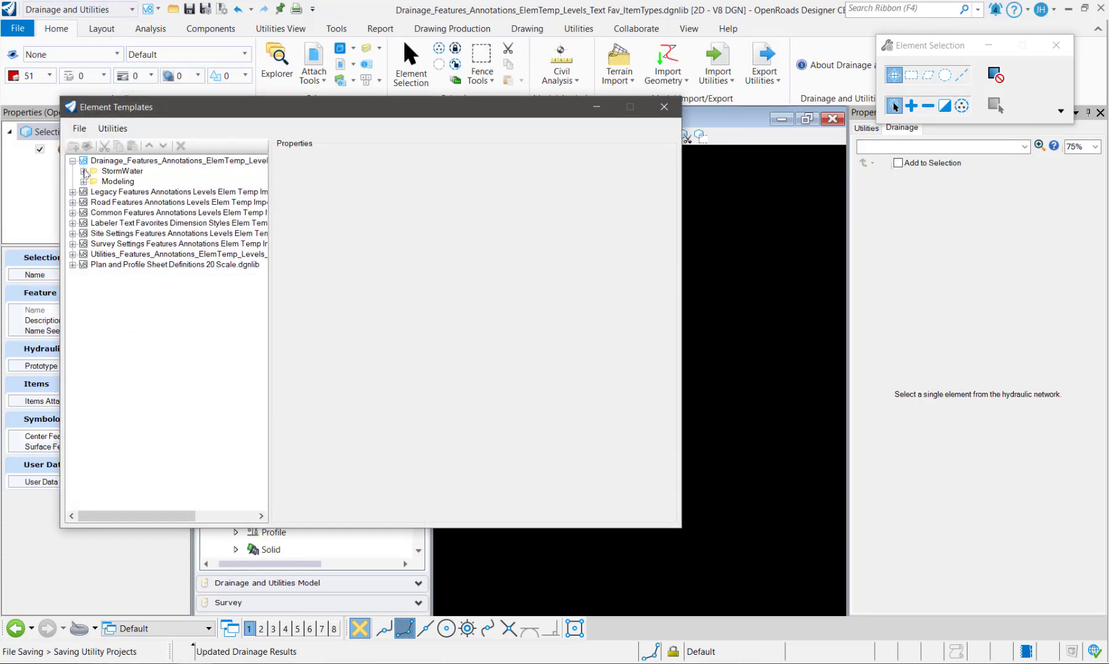
left_click(84, 172)
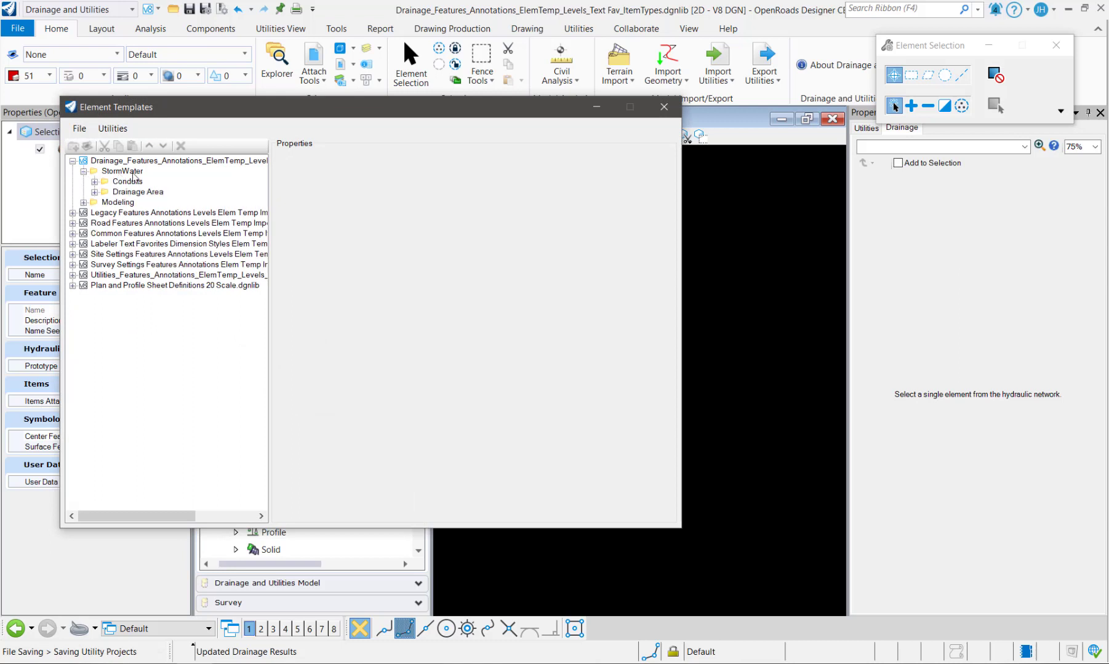
left_click(138, 193)
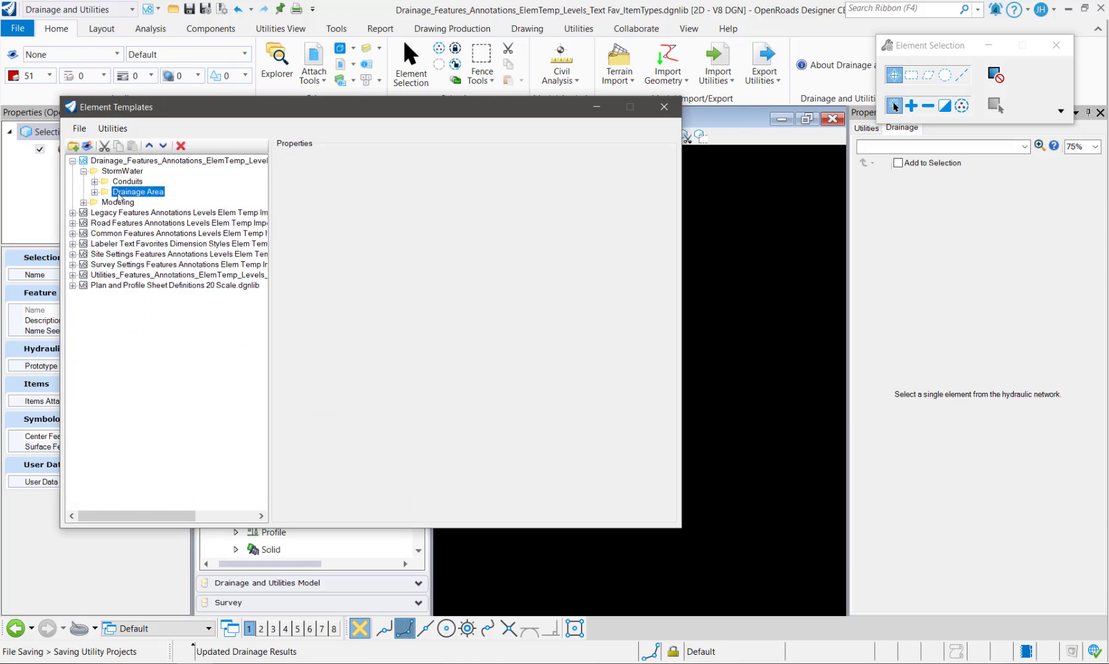
left_click(94, 192)
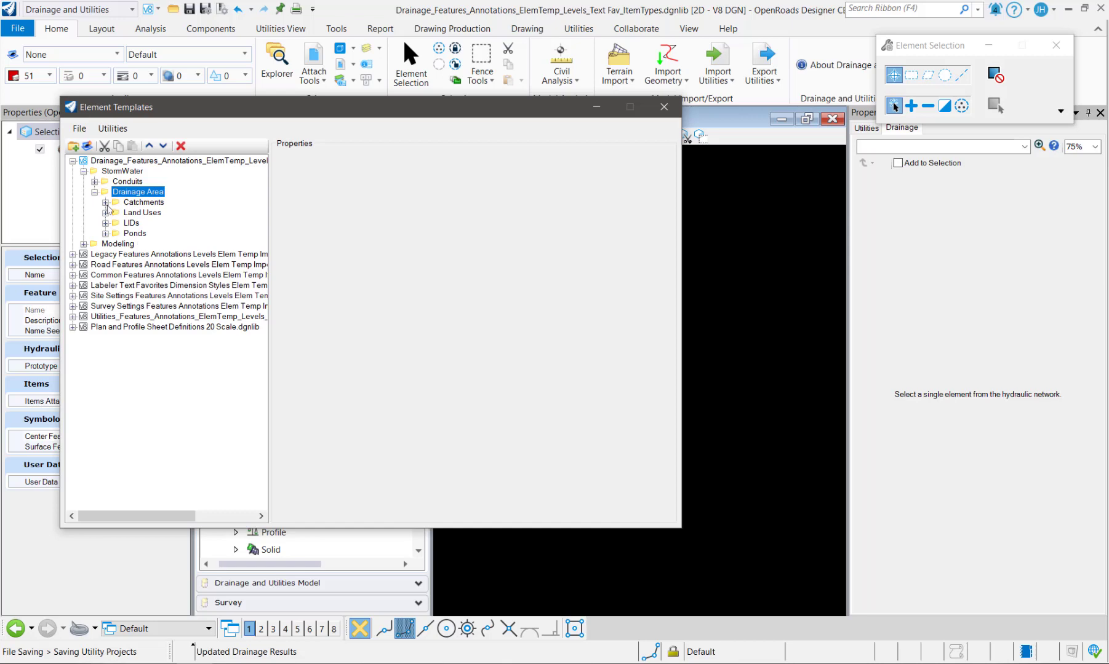
Expand the Catchments, Land Uses, LIDs and Ponds template folders to view their subfolders, then close the Element Templates manager
left_click(105, 203)
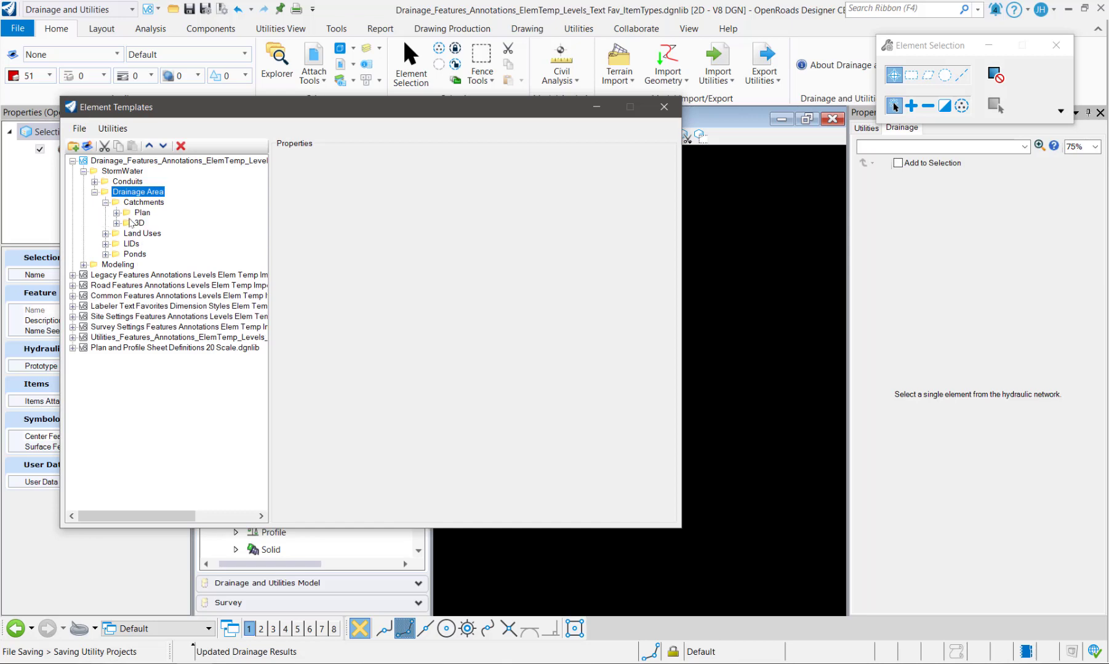
left_click(106, 233)
left_click(106, 264)
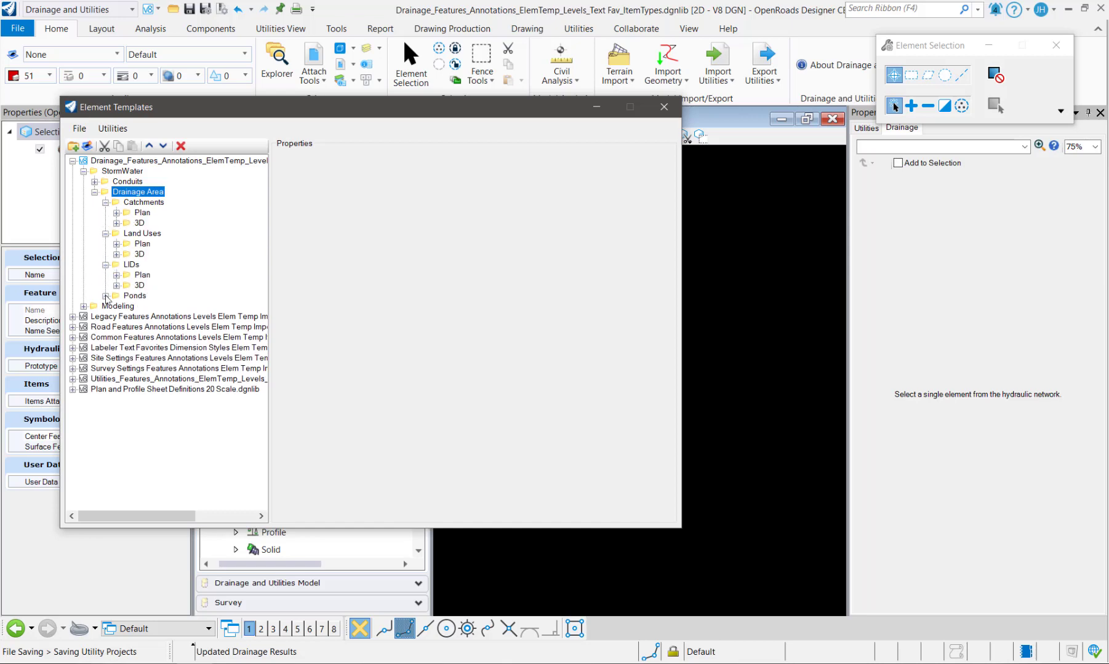
left_click(106, 295)
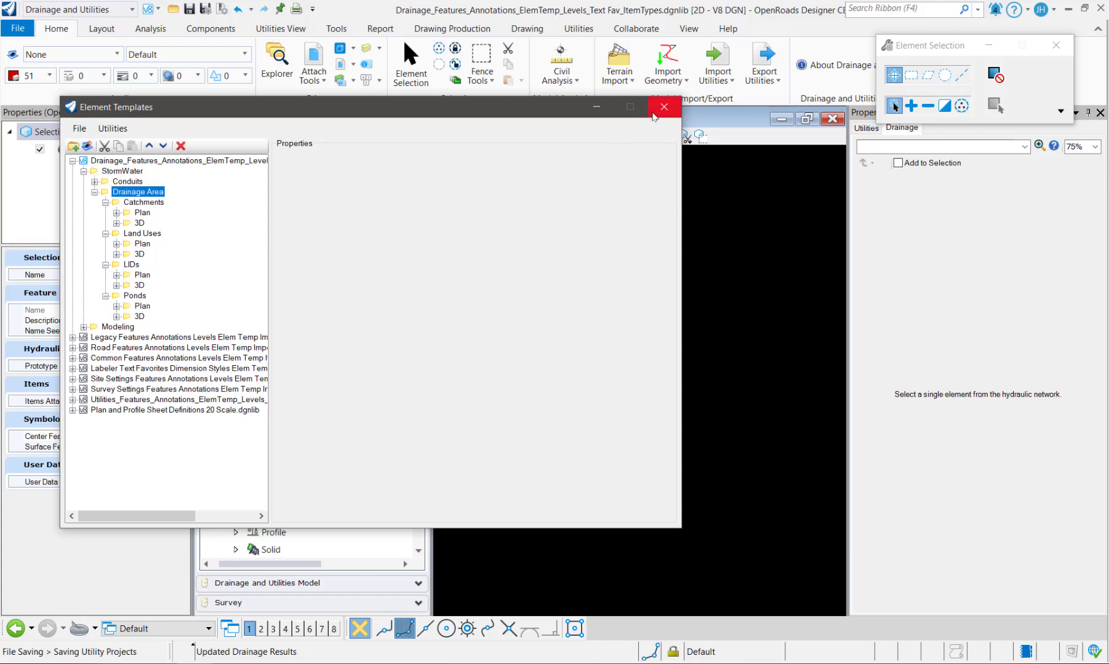
left_click(654, 114)
Switch to the Excel features list and compare the Element Template Paths and CATCH_Woodland plan template names with the feature definitions
left_click(222, 663)
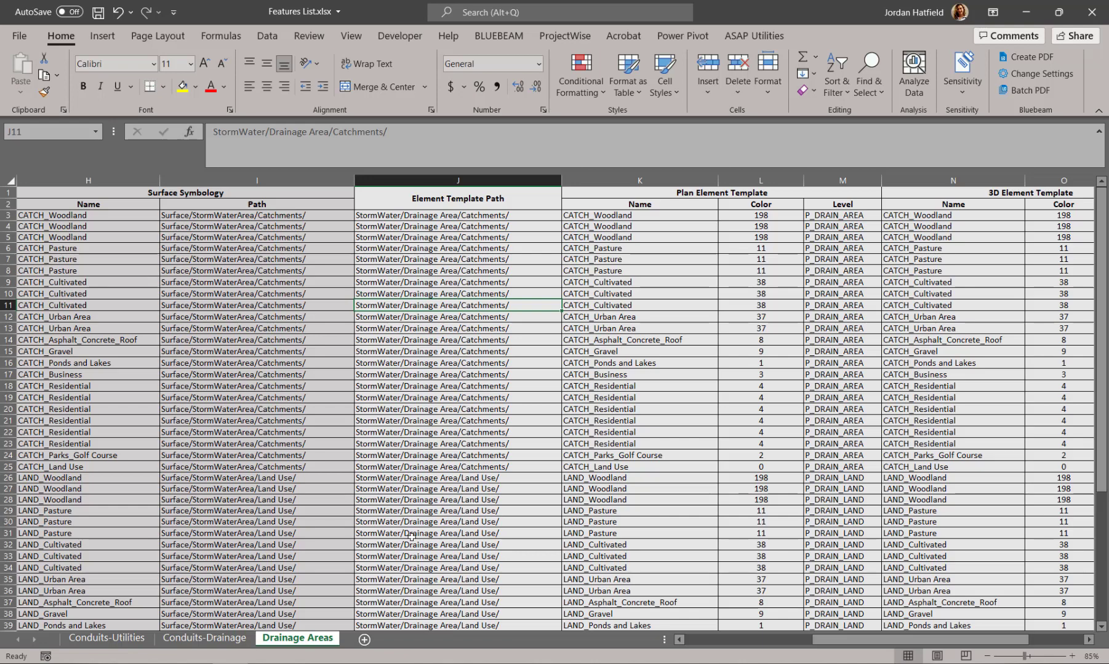
left_click_drag(509, 217, 505, 603)
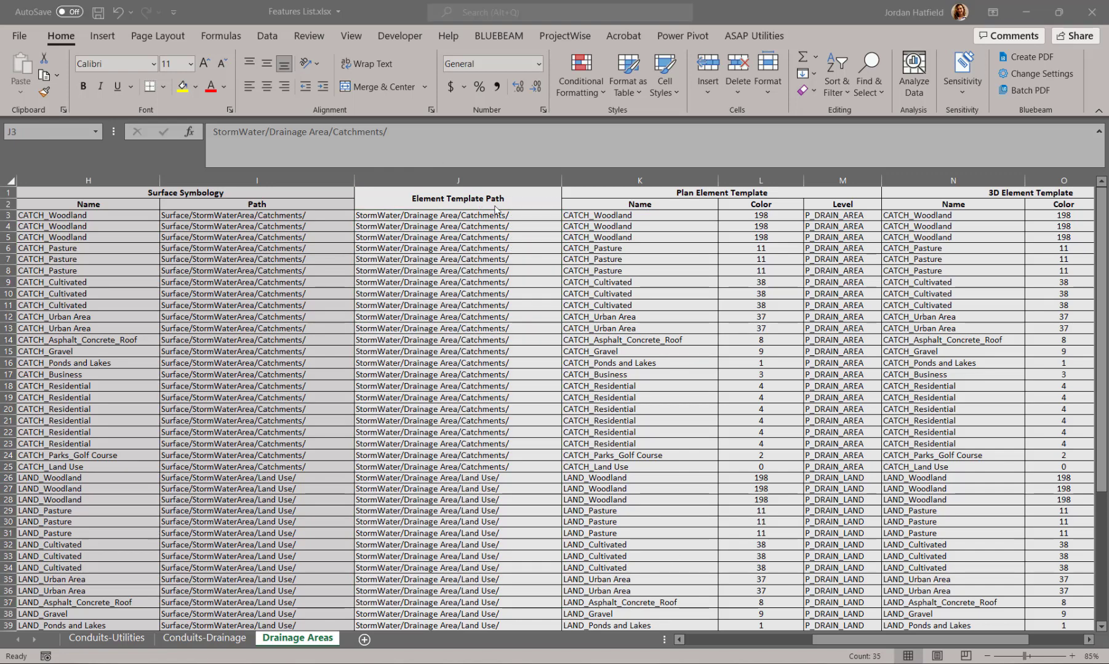
left_click(645, 213)
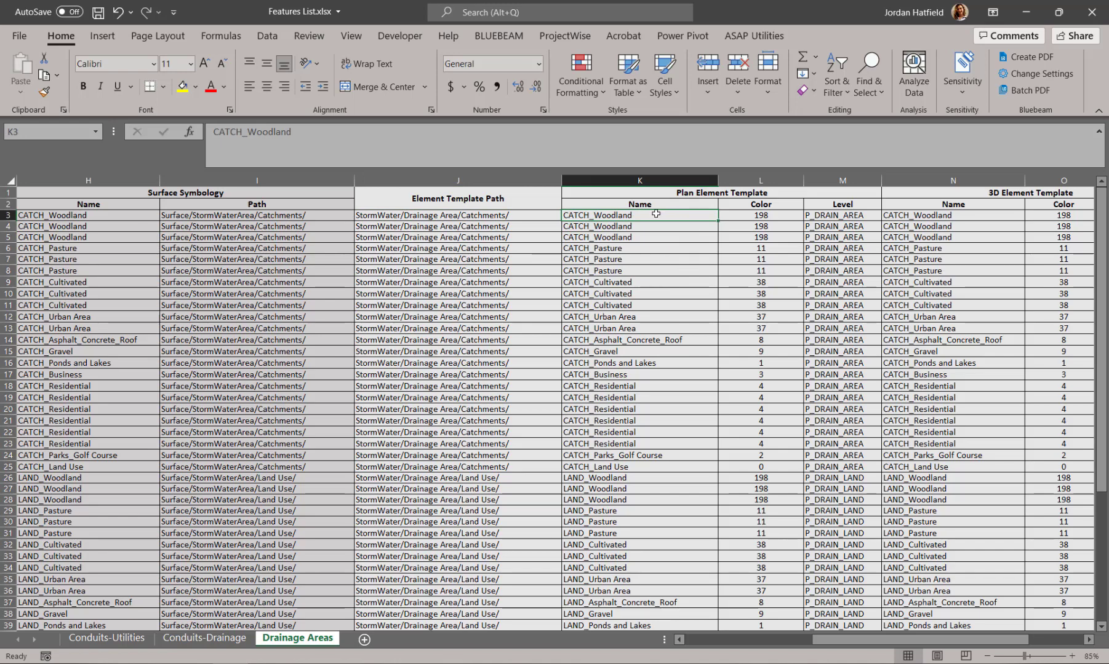
left_click_drag(656, 217, 655, 236)
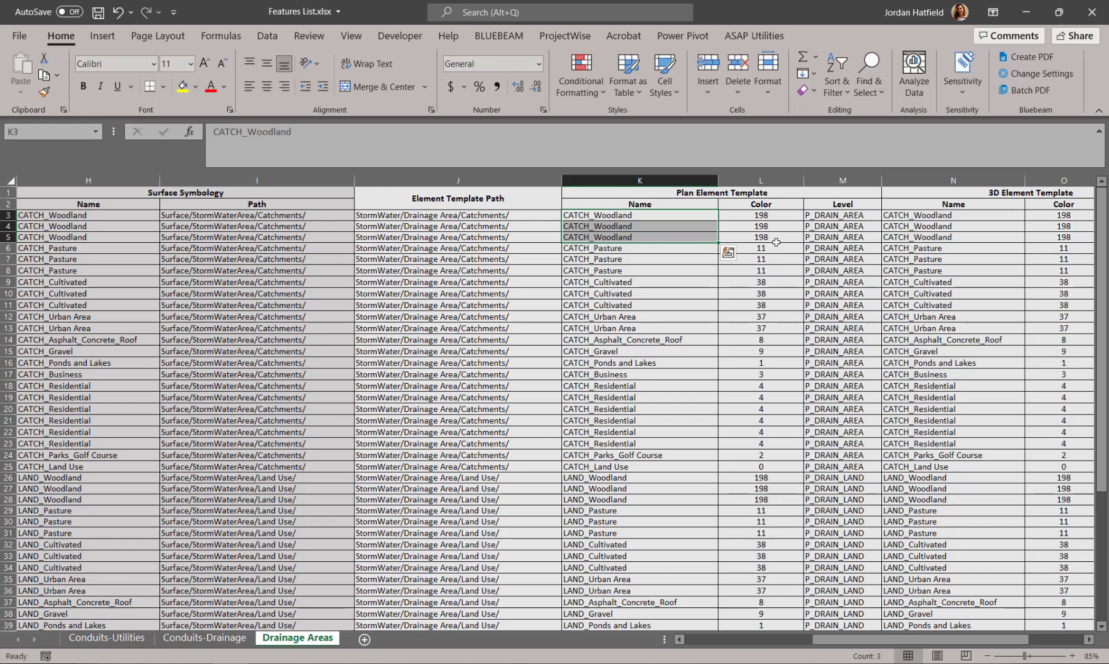
left_click_drag(879, 640, 746, 639)
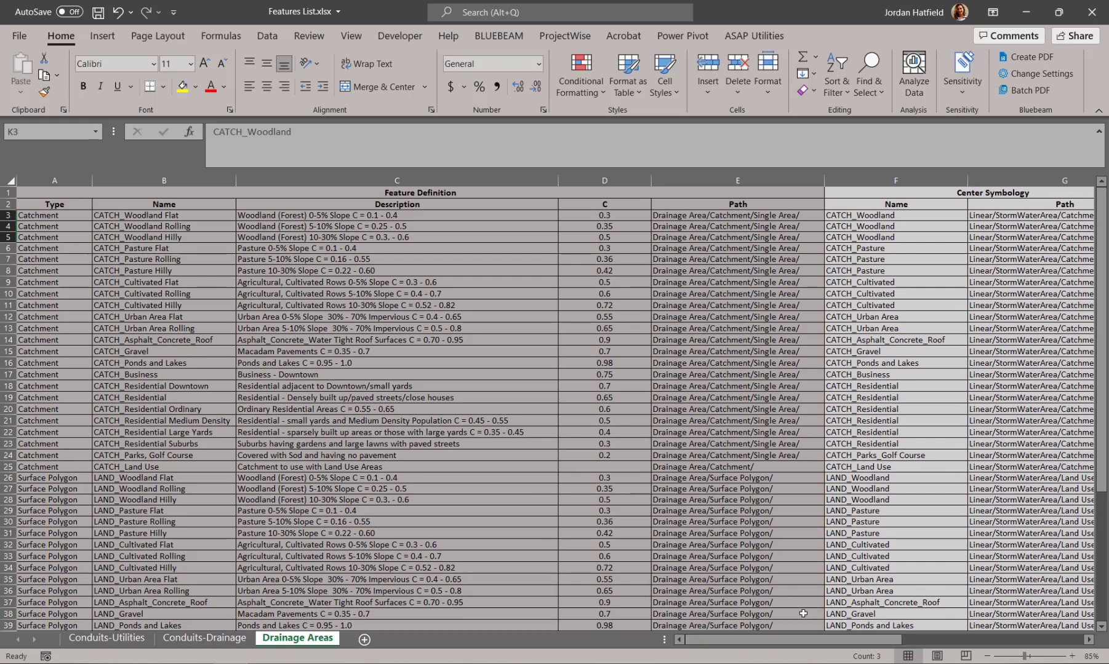
left_click_drag(829, 641, 951, 643)
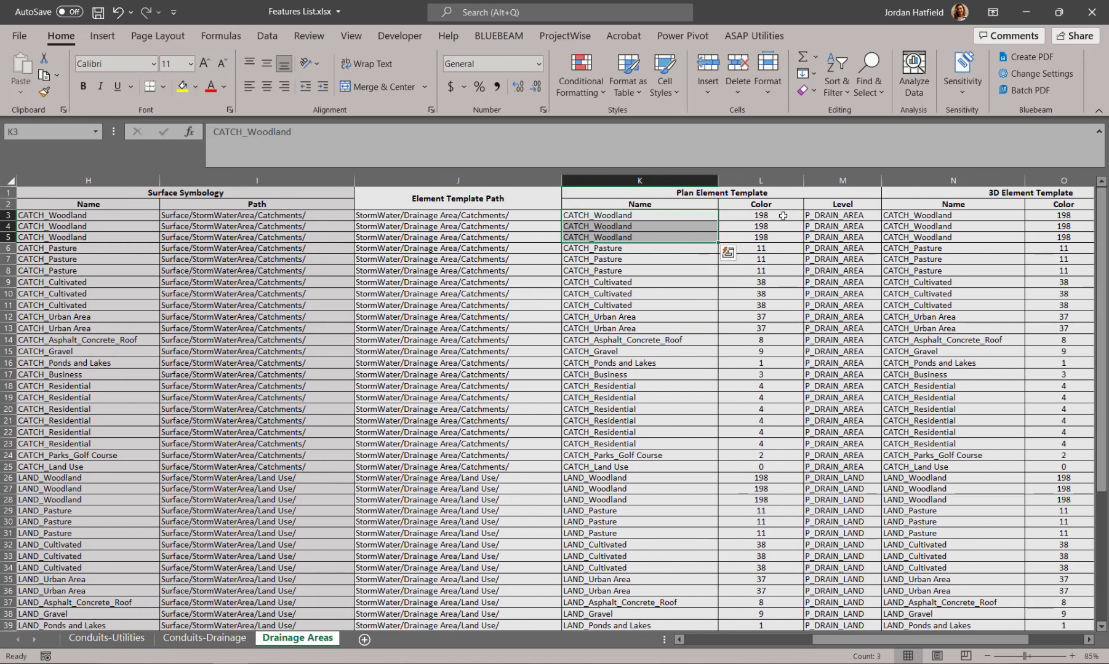